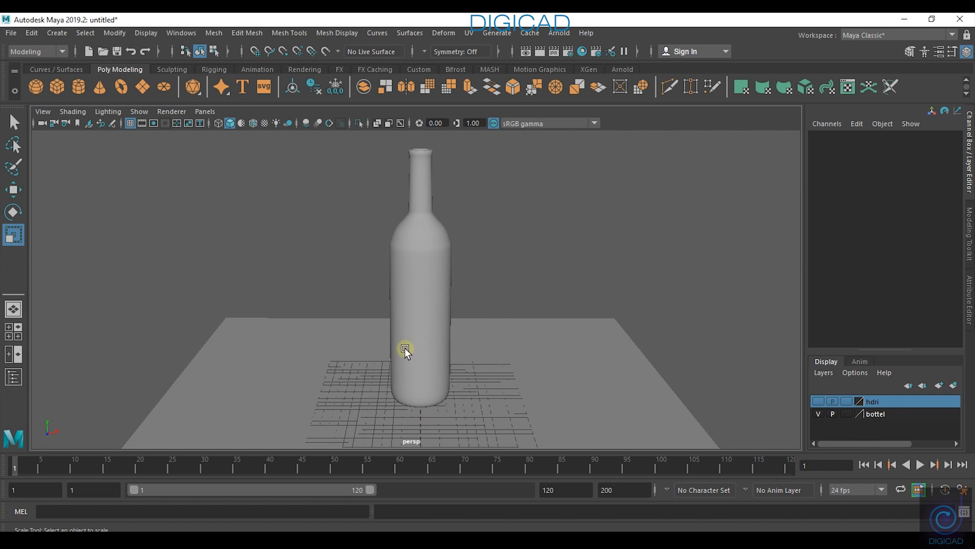
Duplicate the bottle and move the copy along X to a Translate X of about 2.16, beside the original
alt+right_drag(442, 369, 425, 366)
alt+drag(381, 361, 399, 365)
scroll(401, 369, up, 3)
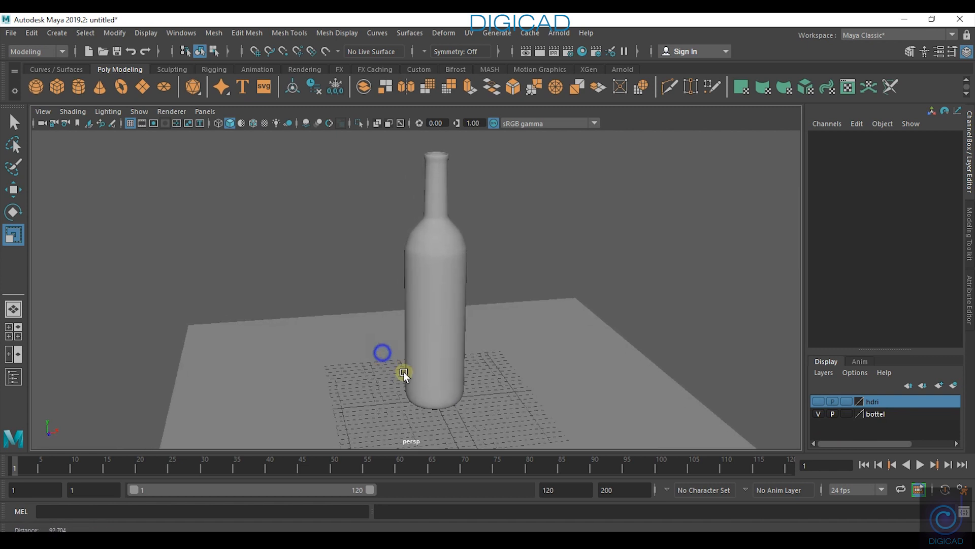
scroll(385, 350, up, 2)
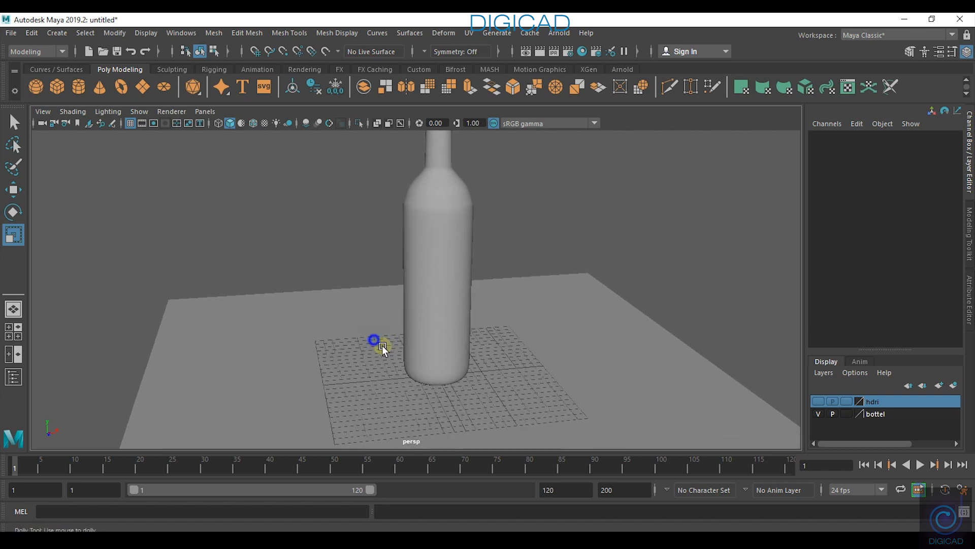
alt+middle_drag(375, 338, 386, 343)
scroll(377, 337, down, 4)
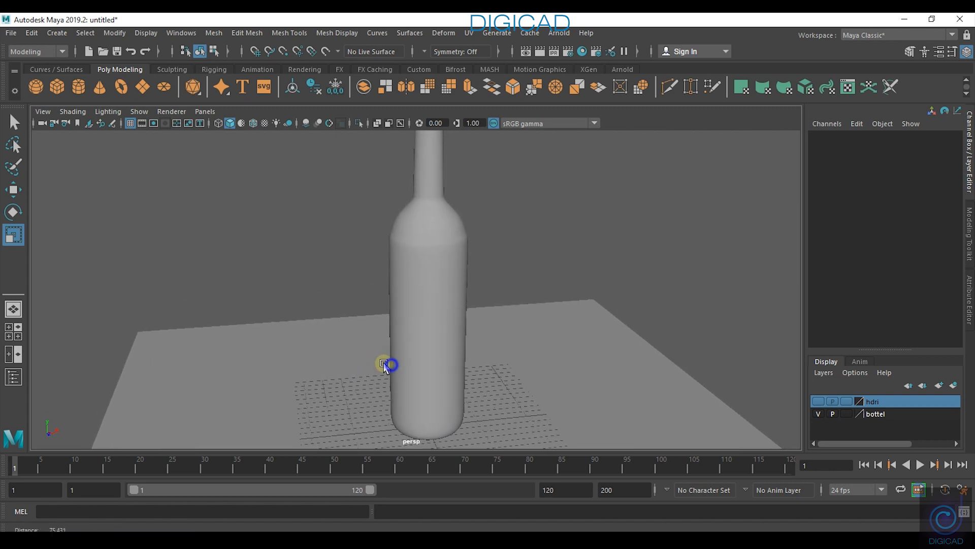
mouse_move(398, 360)
alt+mouse_down()
mouse_move(321, 353)
mouse_move(406, 354)
alt+mouse_up()
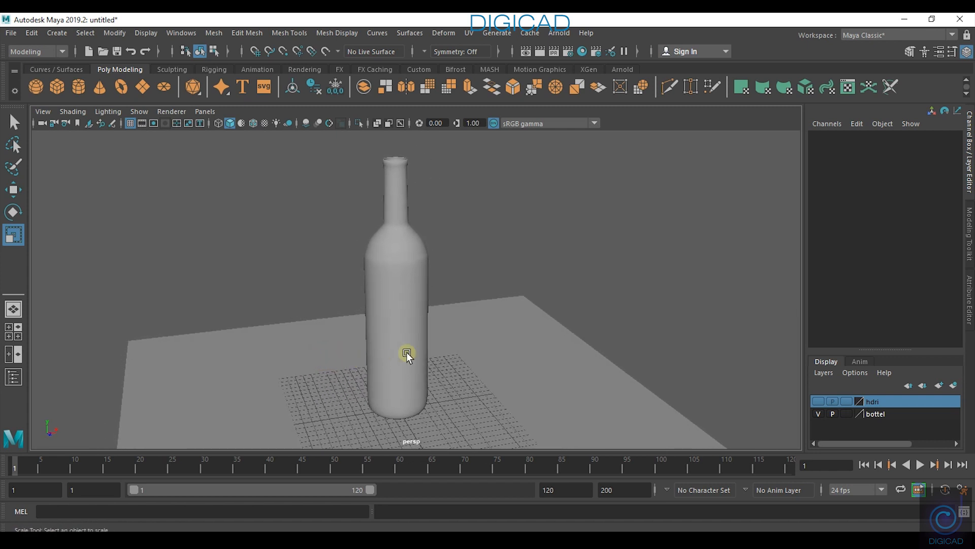
click(407, 354)
key(w)
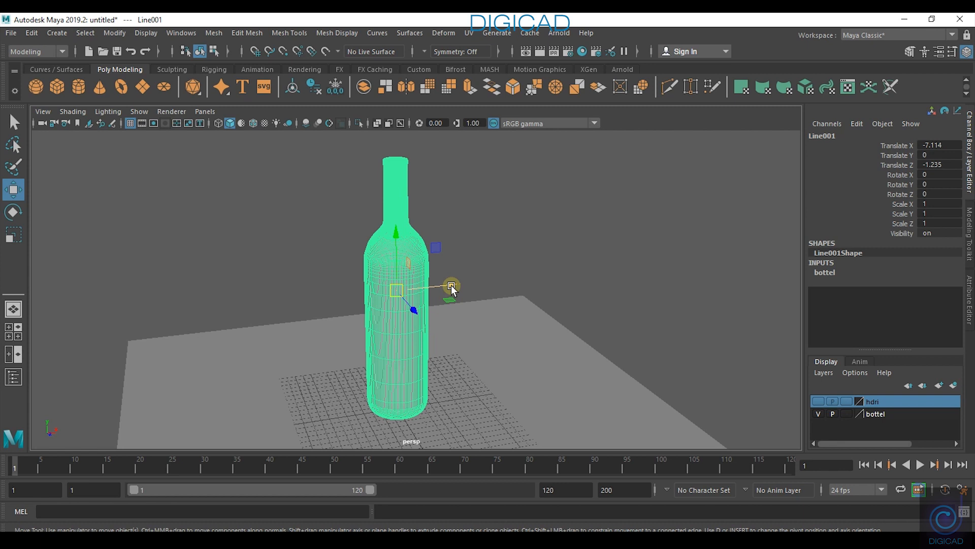
shift+drag(451, 287, 522, 277)
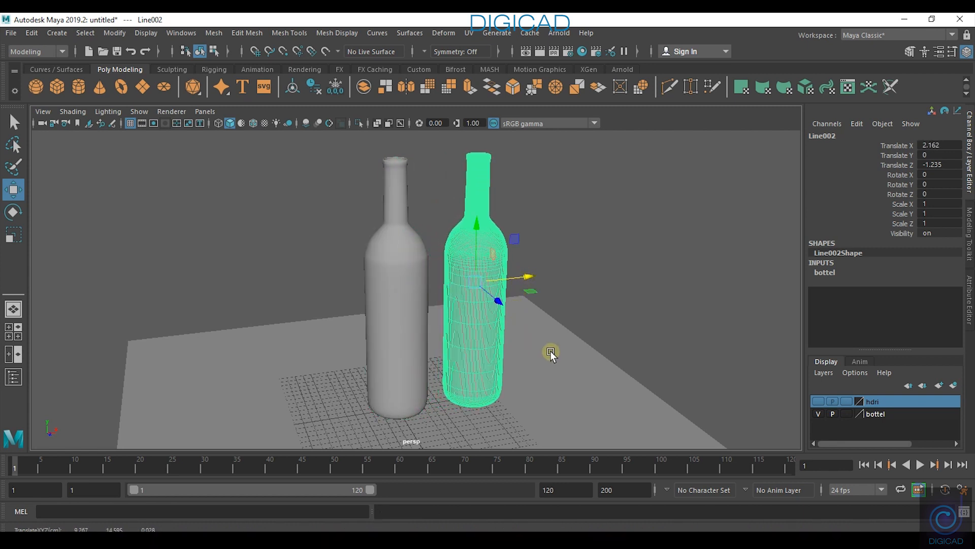
click(550, 371)
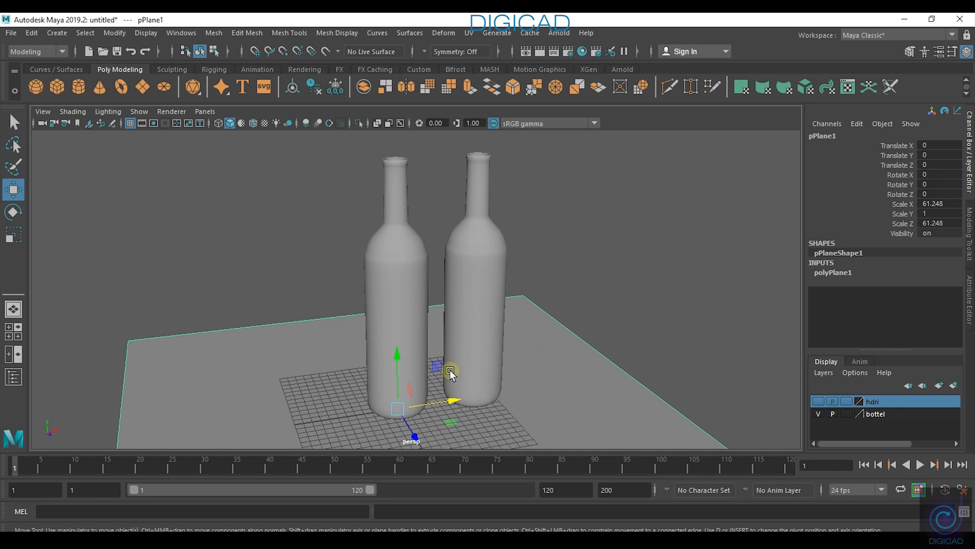
alt+drag(452, 398, 404, 380)
scroll(406, 378, up, 3)
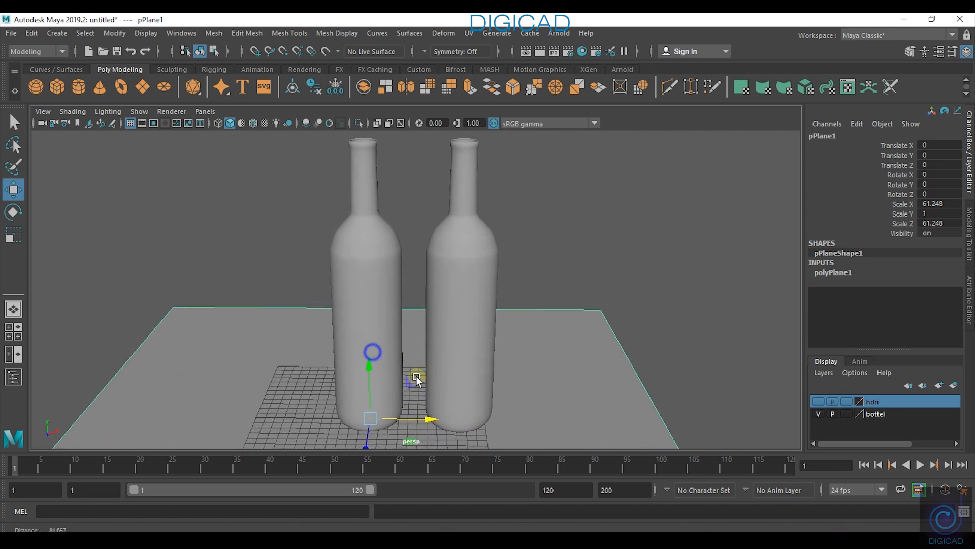
click(359, 363)
alt+drag(384, 306, 468, 306)
click(468, 307)
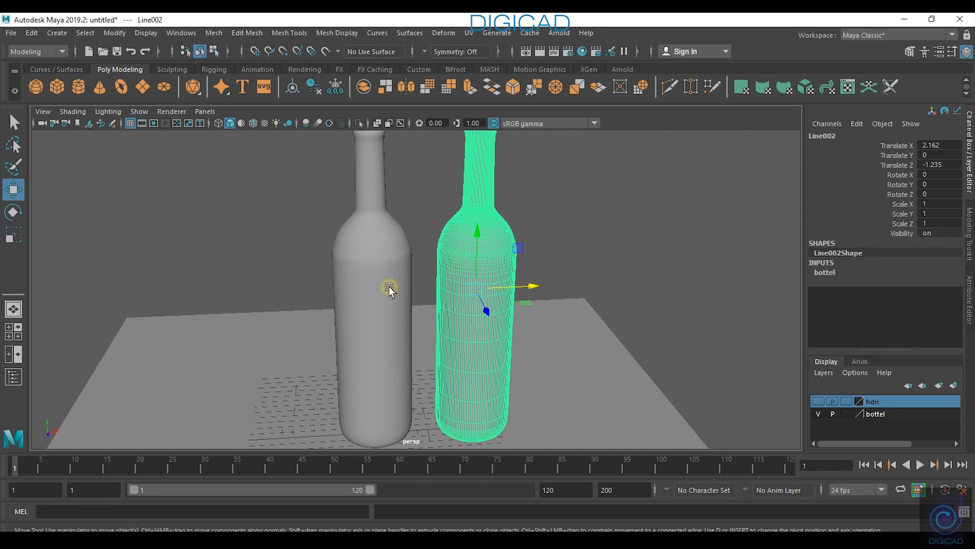
Assign a new Arnold aiStandardSurface material to the original bottle
click(369, 284)
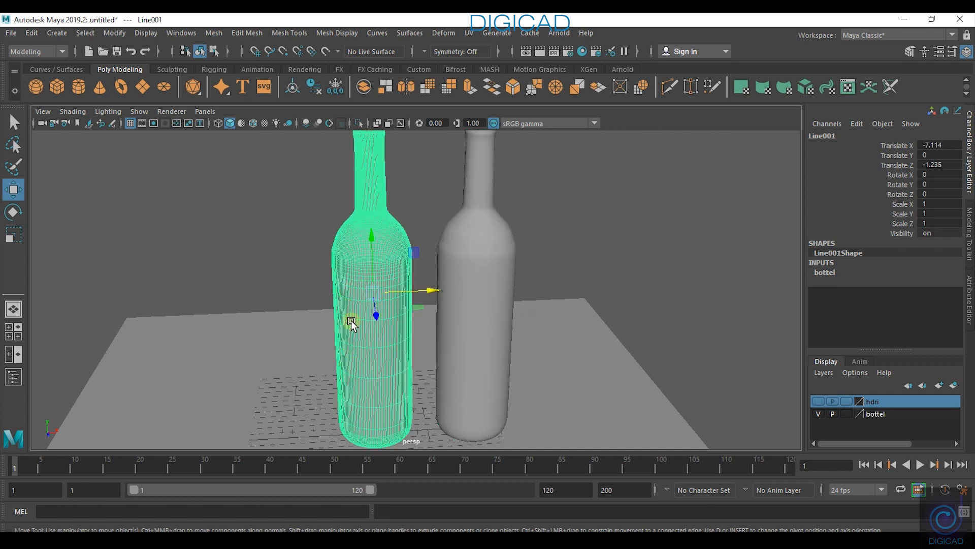
alt+drag(459, 334, 376, 261)
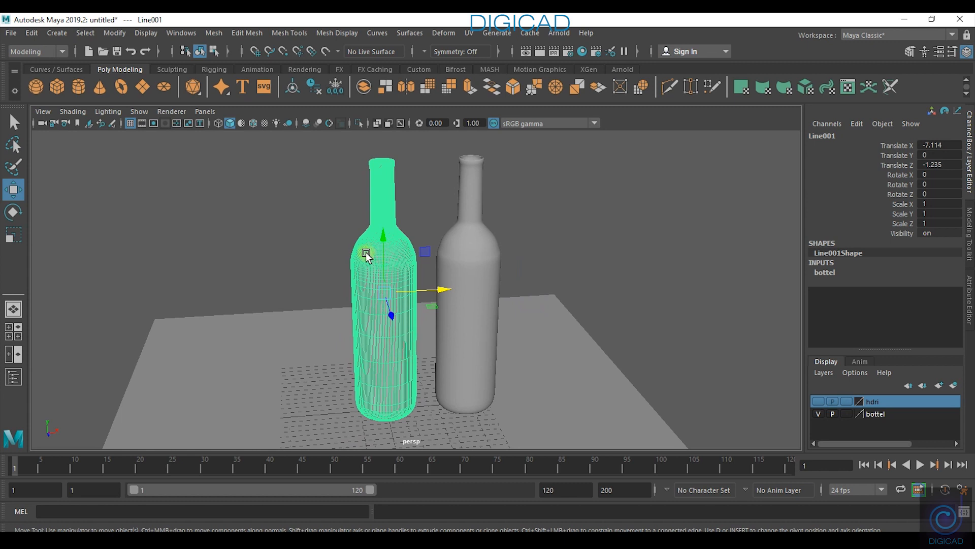
right_drag(371, 263, 372, 527)
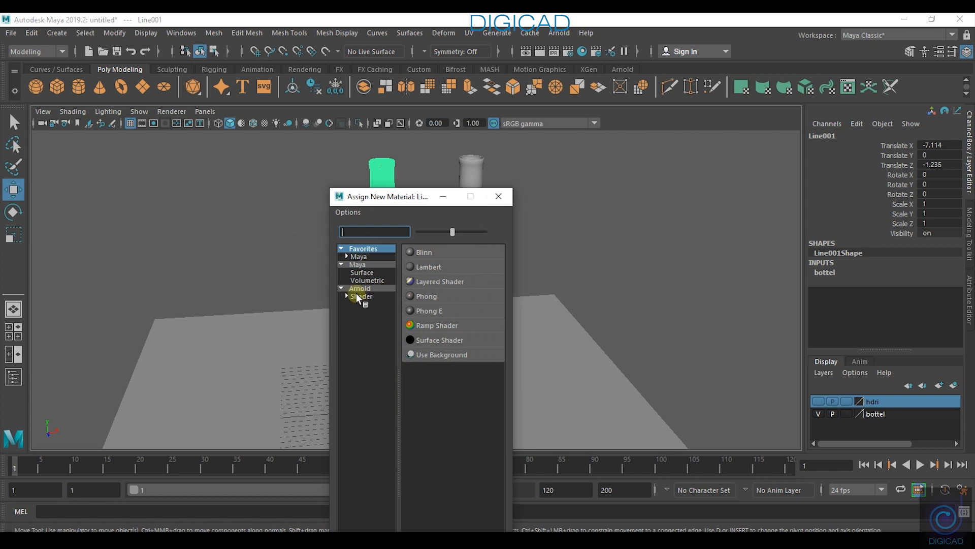
click(360, 297)
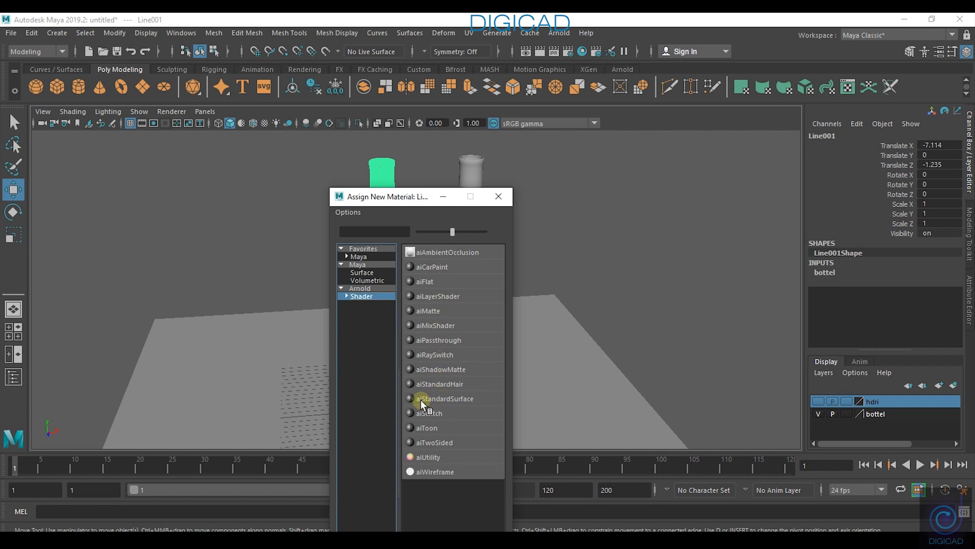
click(437, 399)
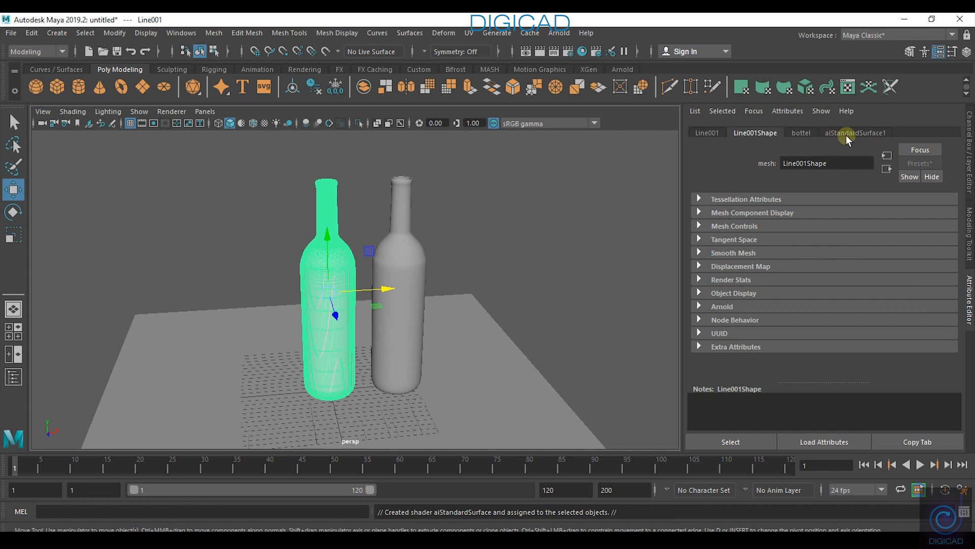
Rename the original bottle's aiStandardSurface material to Glass
click(801, 133)
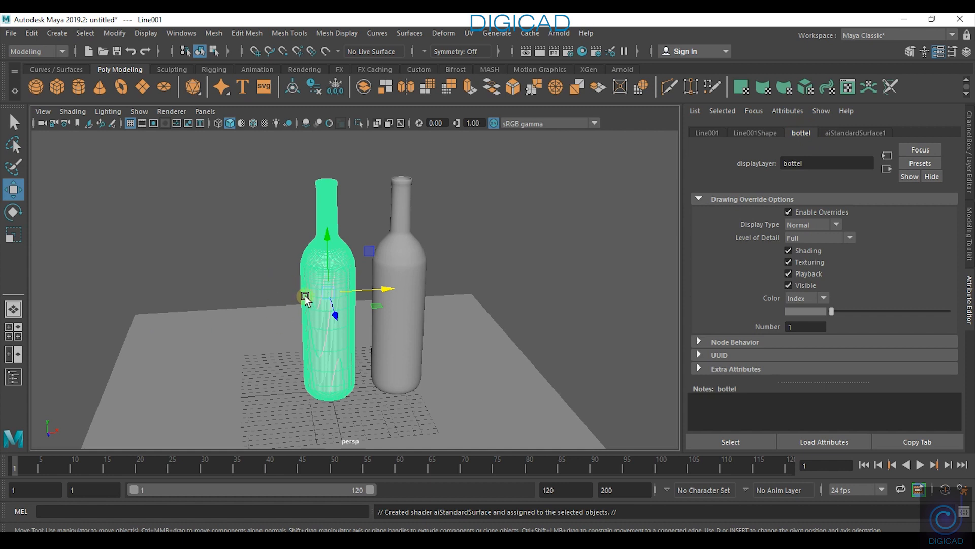
click(841, 133)
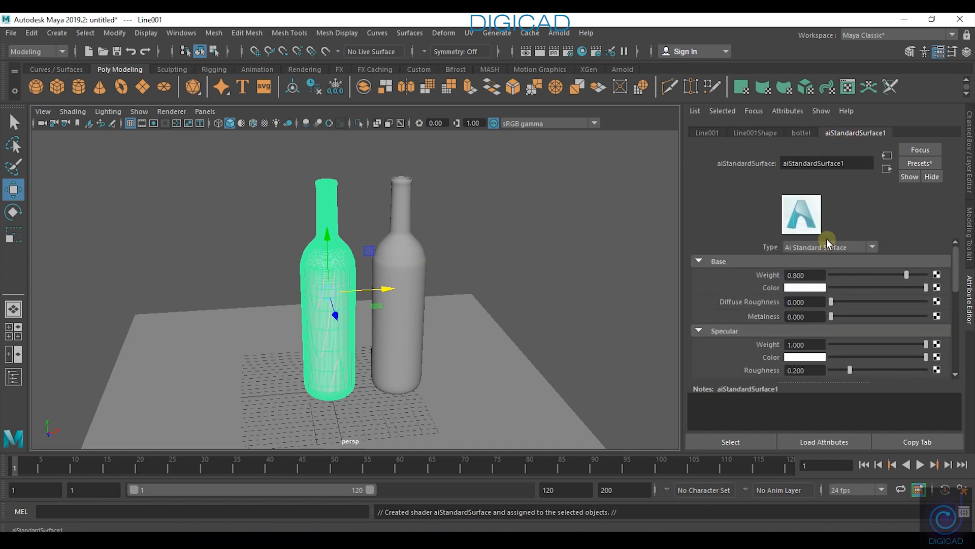
middle_drag(808, 203, 321, 273)
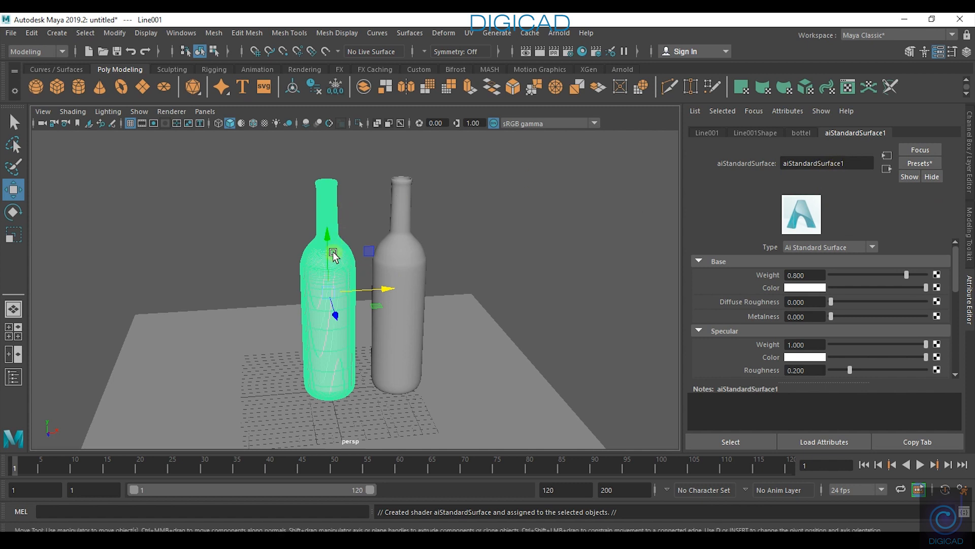
click(858, 164)
double_click(828, 164)
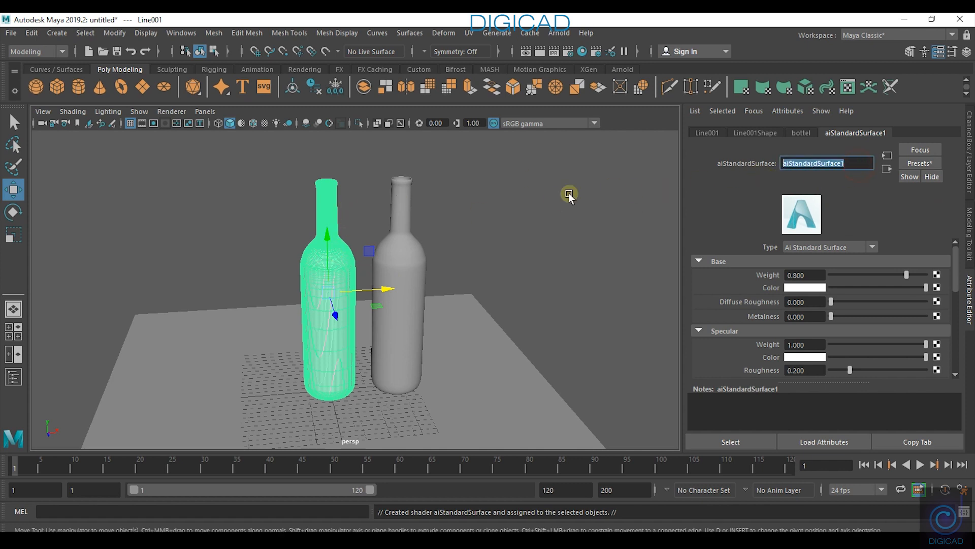
text(Glass)
key(Return)
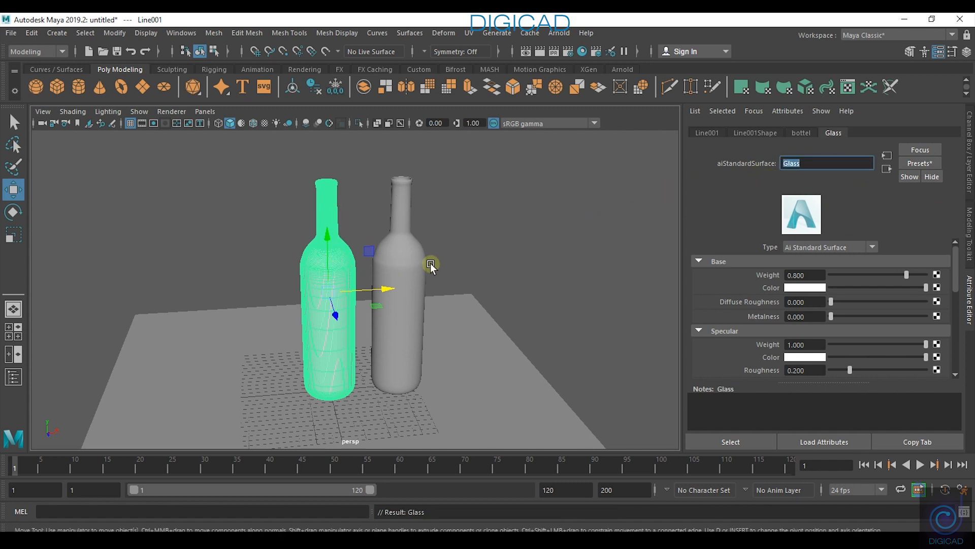
Assign a separate new aiStandardSurface material to the duplicated bottle
click(403, 266)
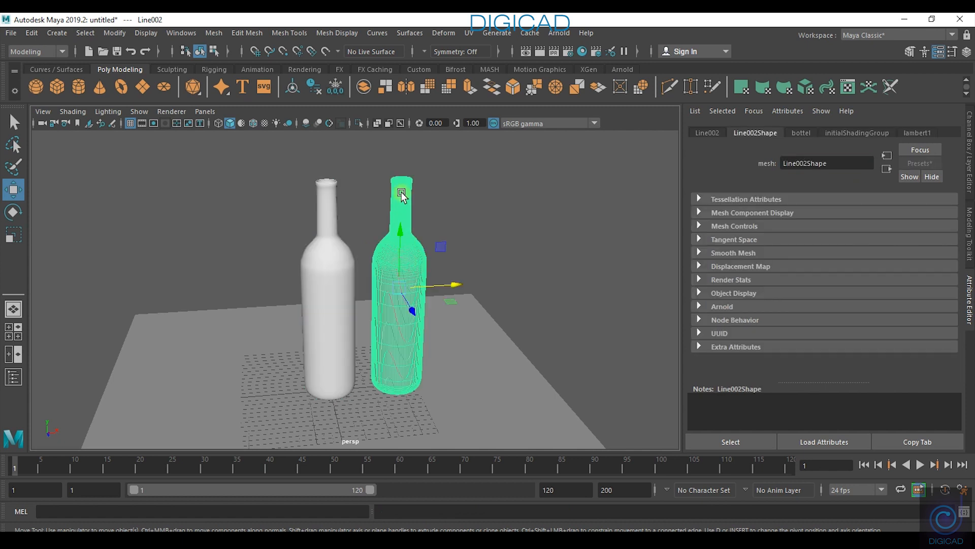
right_drag(402, 188, 394, 499)
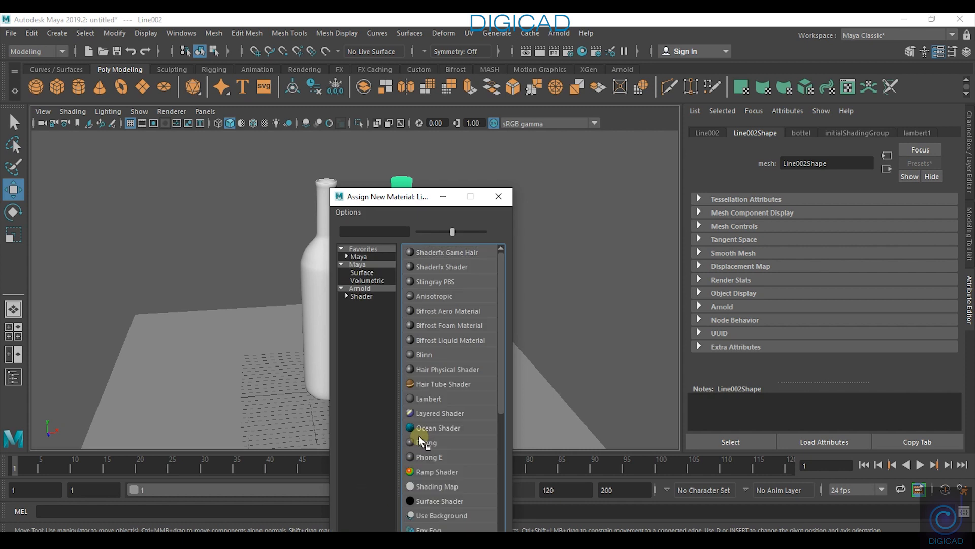
click(370, 296)
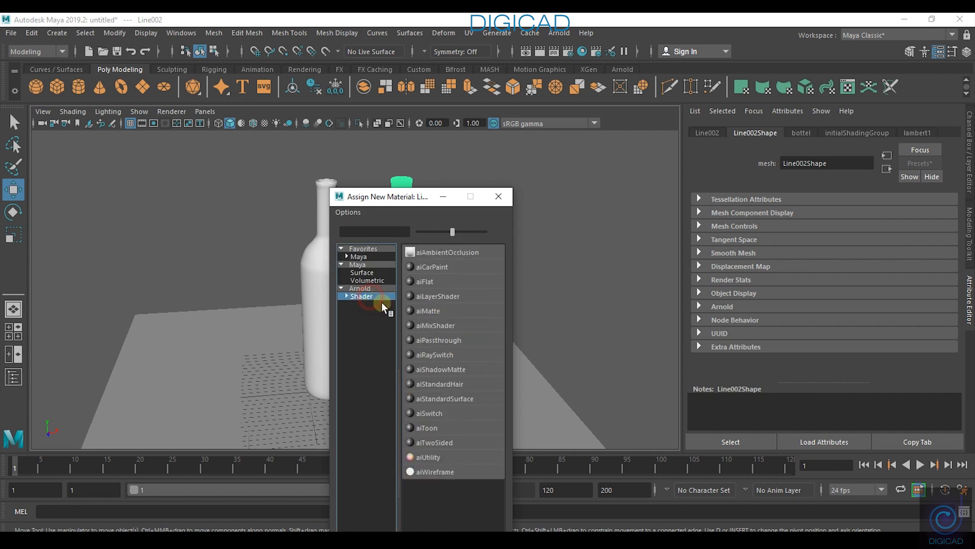
click(442, 398)
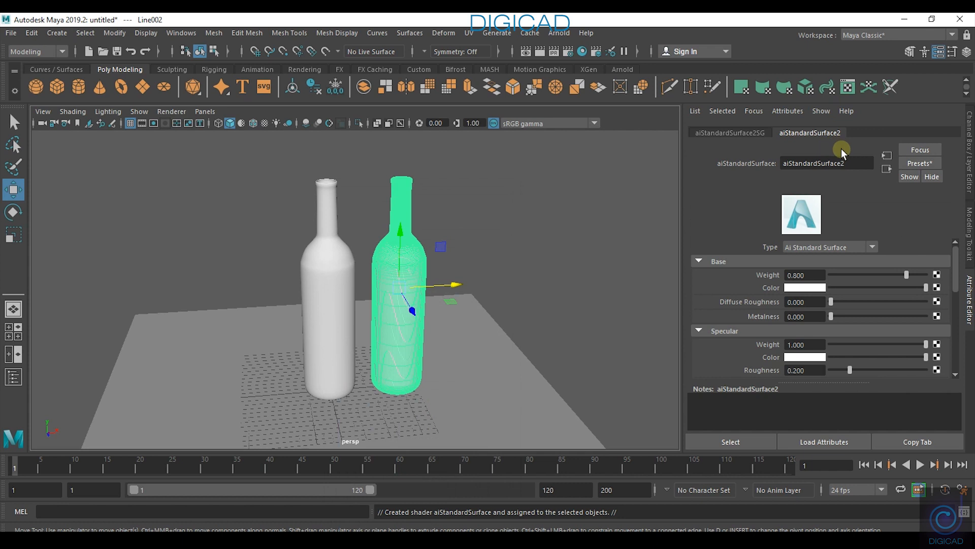
Rename the duplicated bottle's material to metal
double_click(849, 162)
key(BackSpace)
text(metal)
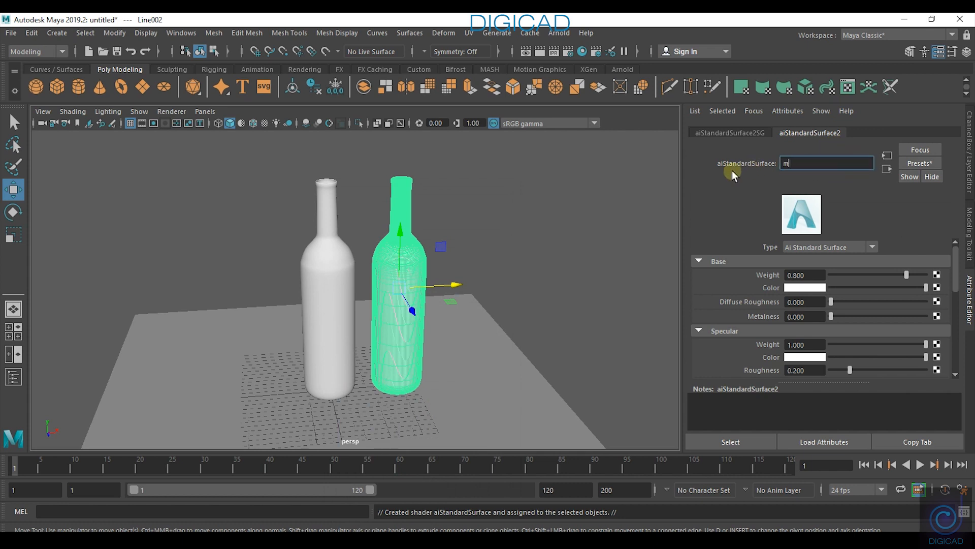
key(Return)
click(486, 338)
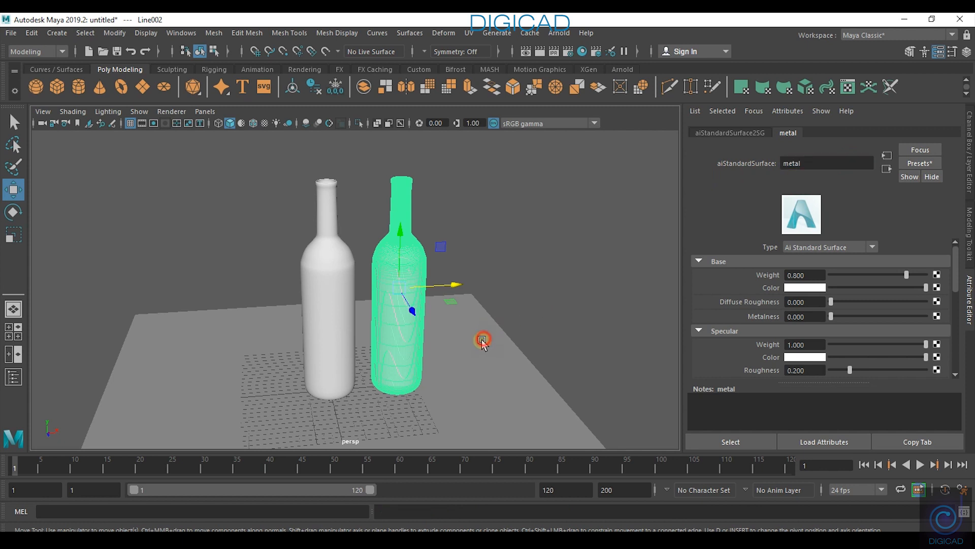
Check which material each of the two bottles carries and display the metal shader's attributes
click(328, 318)
click(385, 299)
click(310, 279)
click(401, 245)
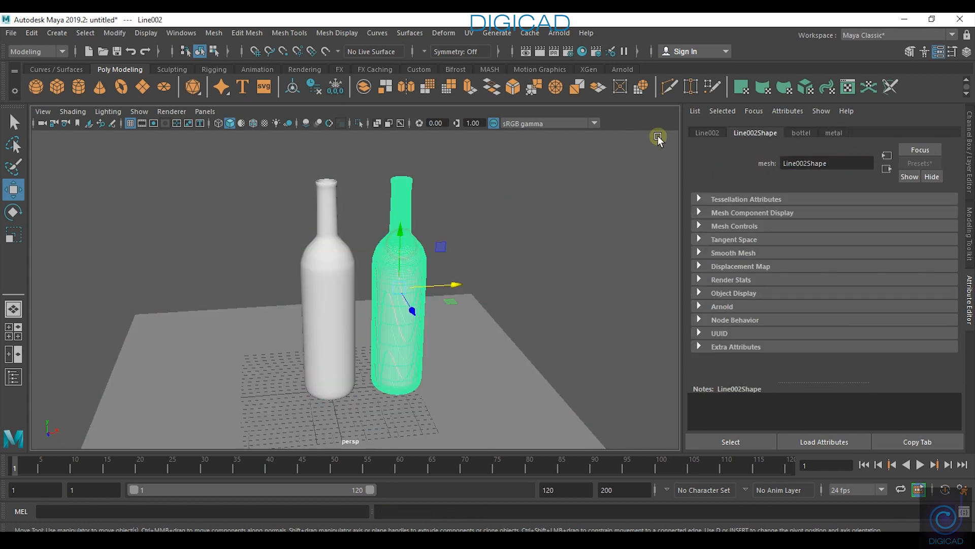
click(355, 263)
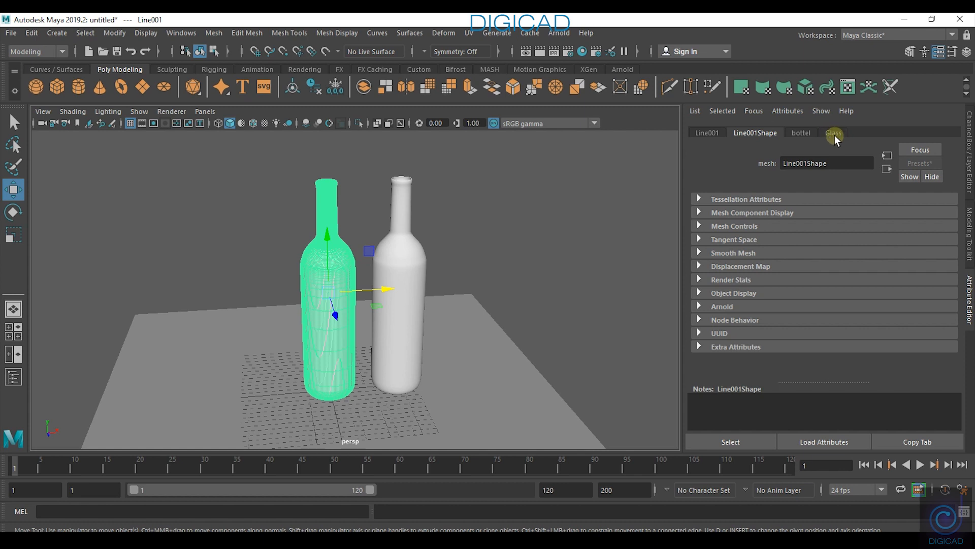
click(407, 269)
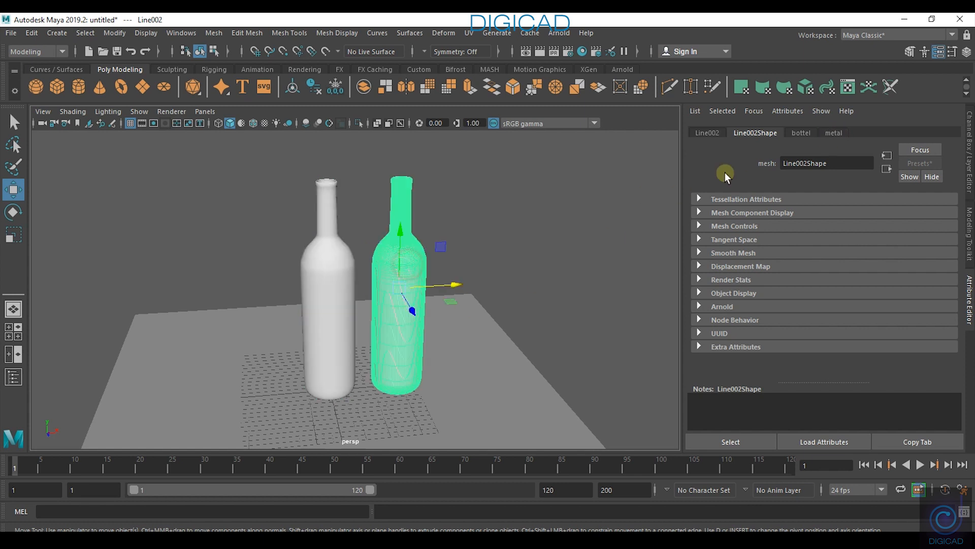
click(834, 132)
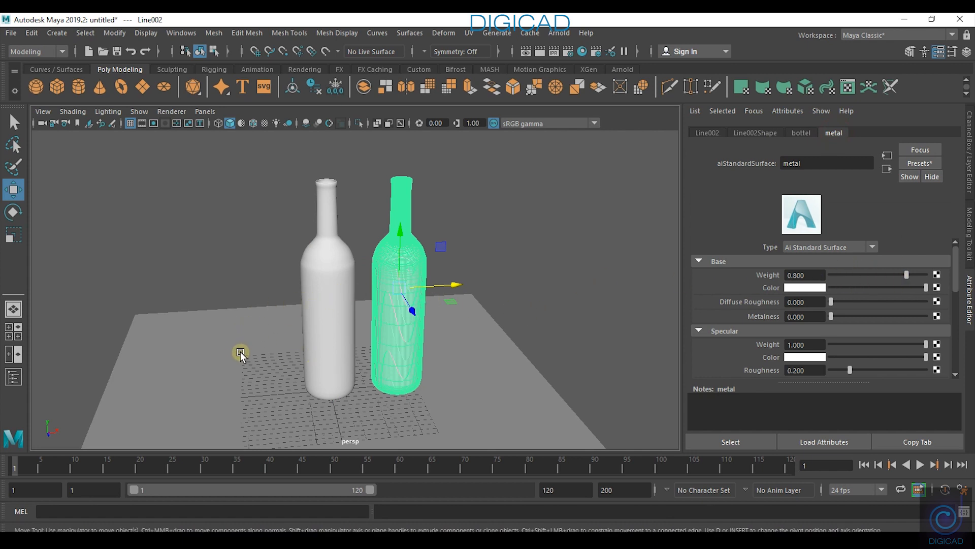
Turn on the visibility of the hdri display layer
click(221, 364)
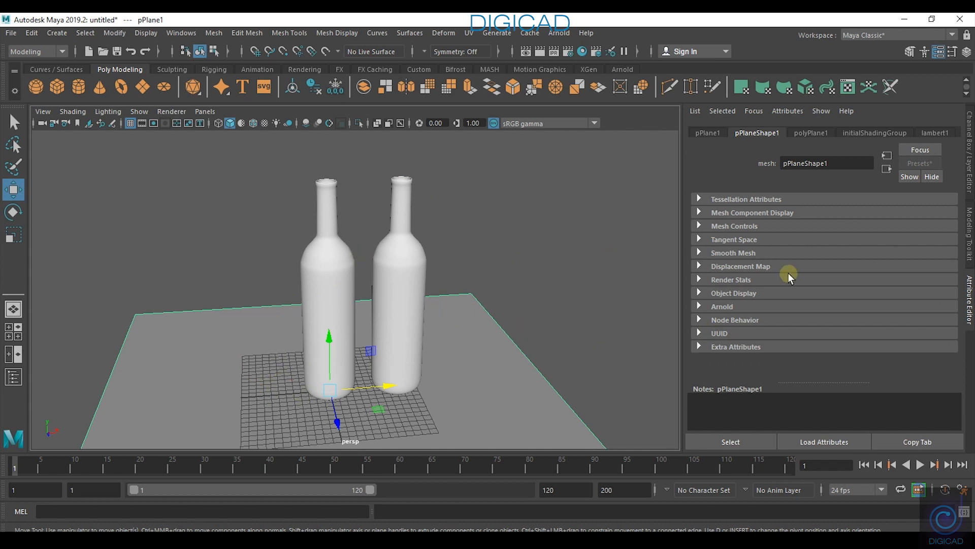
click(969, 168)
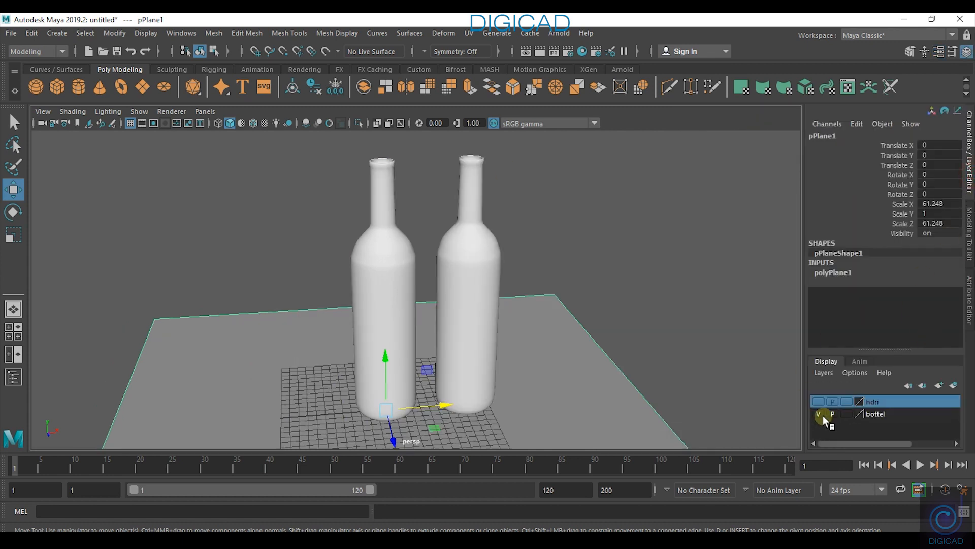
click(819, 401)
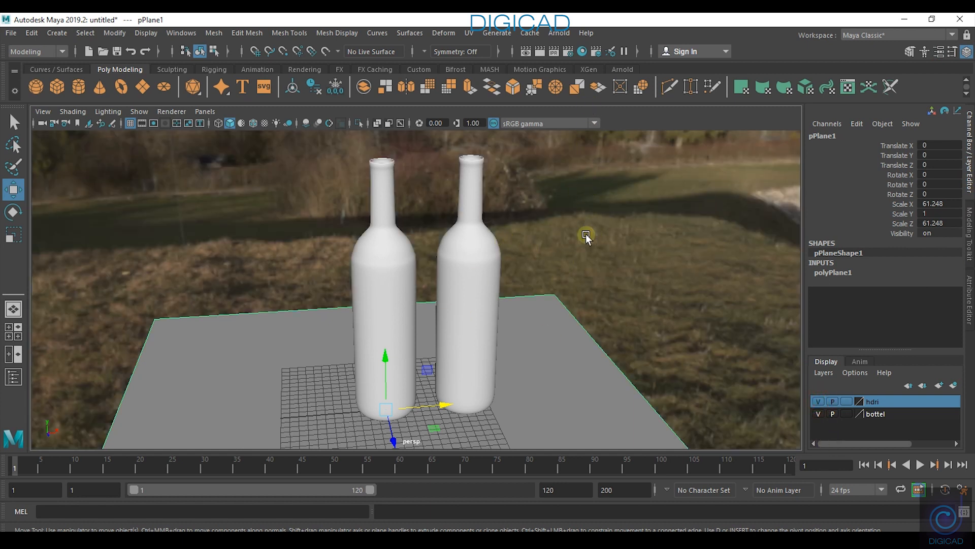
Look up the Arnold light options and select the existing sky dome light, keeping both bottles framed
click(559, 33)
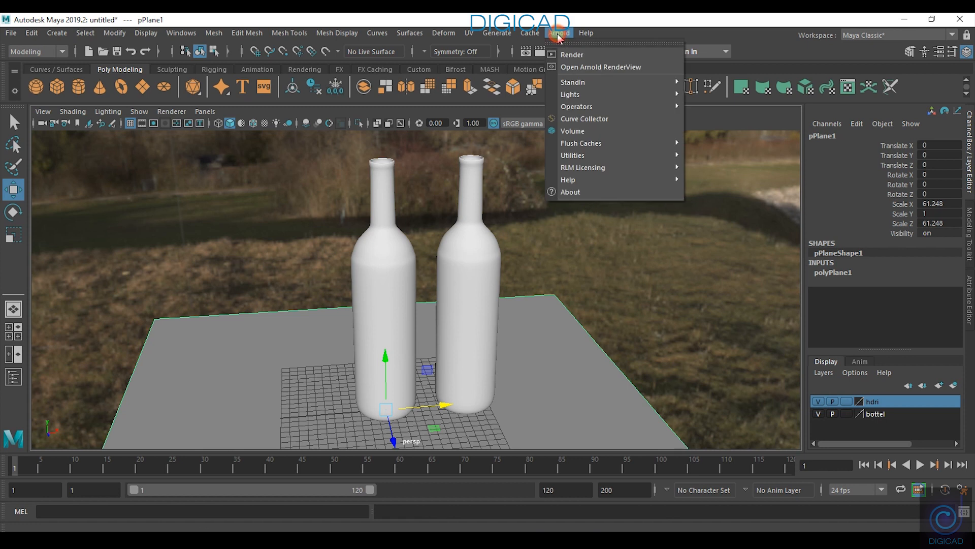
mouse_move(574, 94)
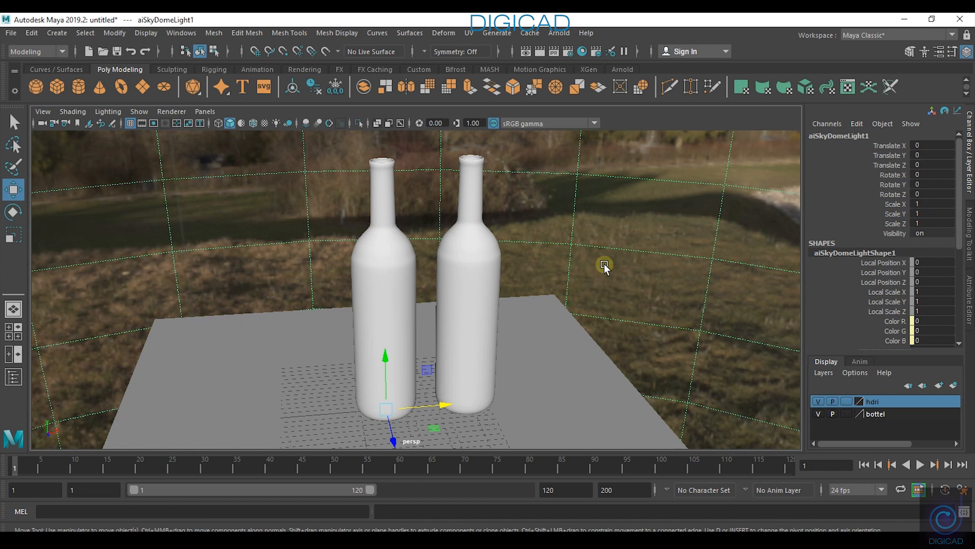
alt+drag(537, 366, 532, 363)
alt+right_drag(432, 346, 436, 349)
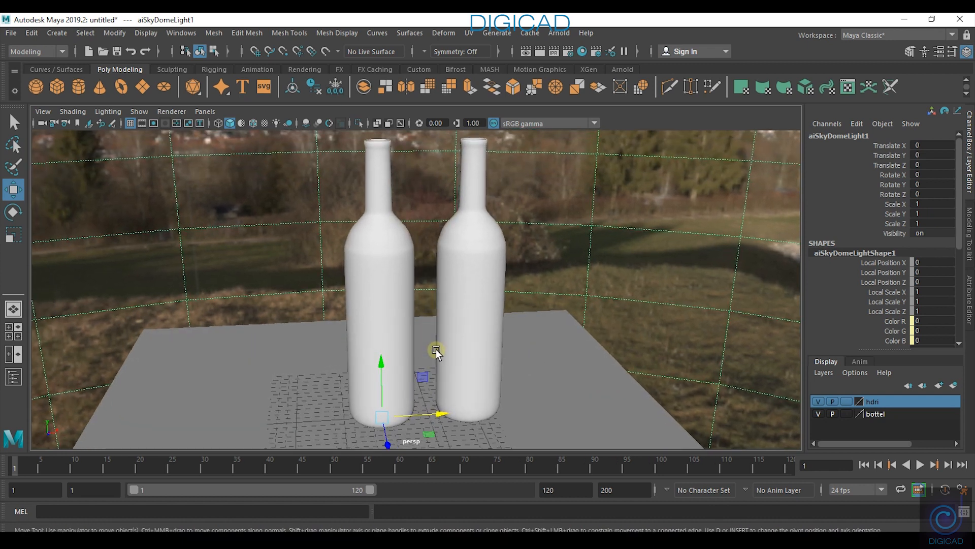
Render the view of both bottles in the Arnold RenderView and close the render window
alt+middle_drag(435, 349, 404, 339)
alt+right_drag(442, 350, 396, 332)
alt+drag(388, 334, 401, 339)
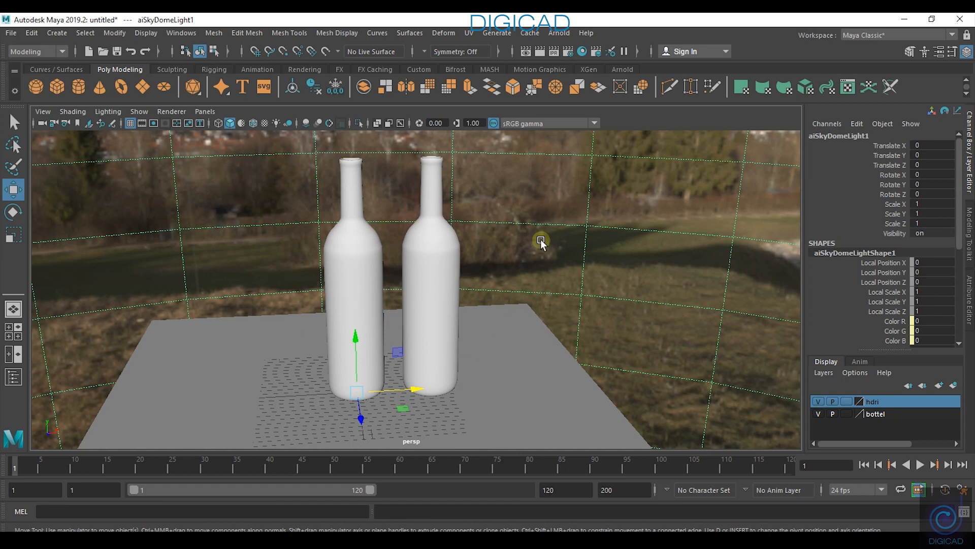
click(438, 300)
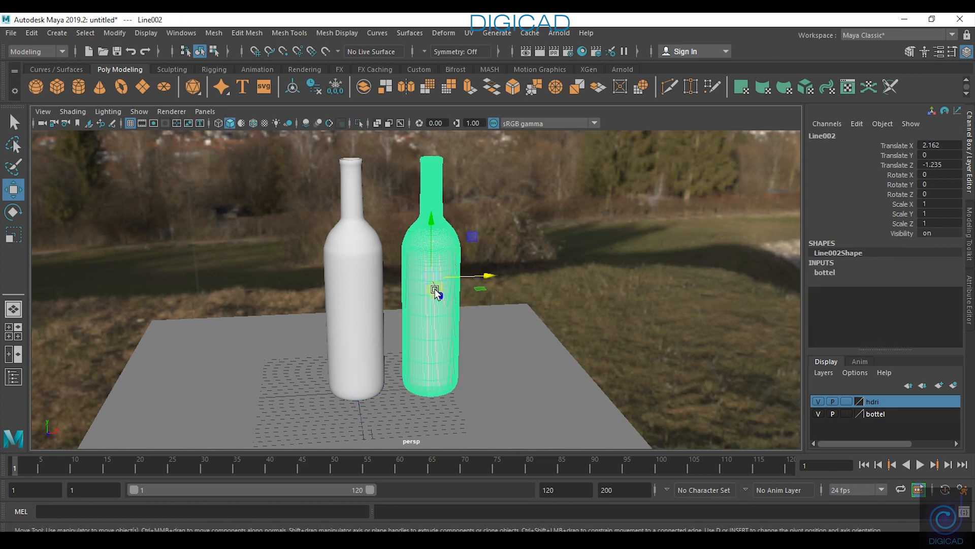
click(366, 299)
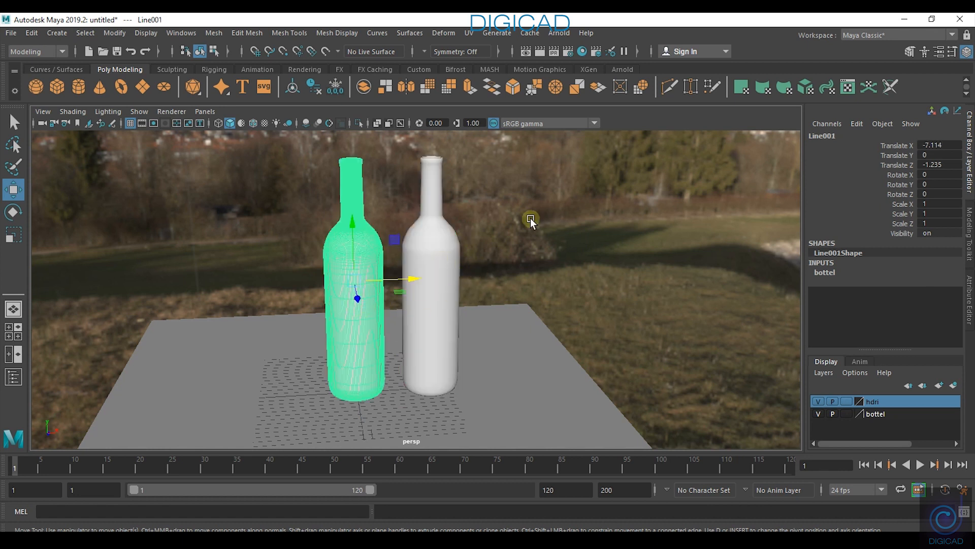
click(554, 33)
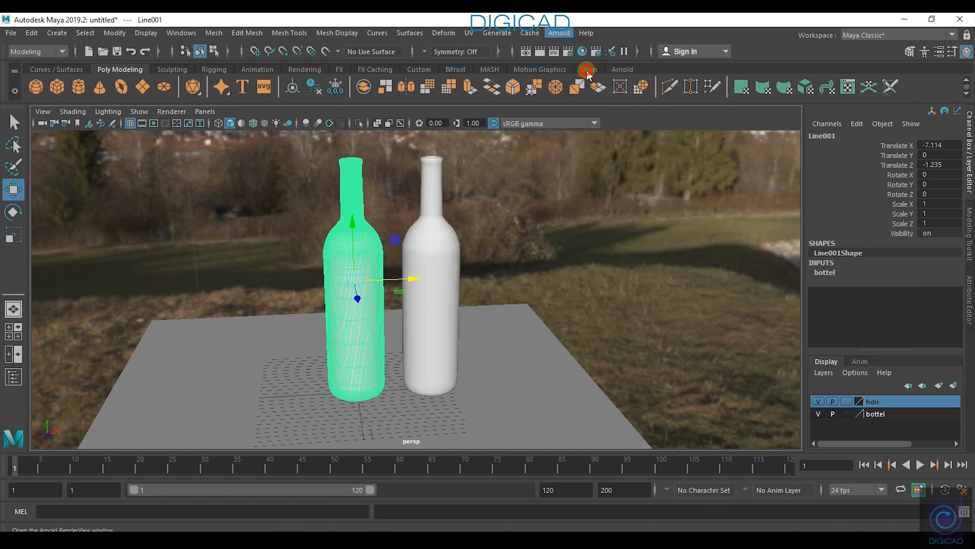
click(586, 69)
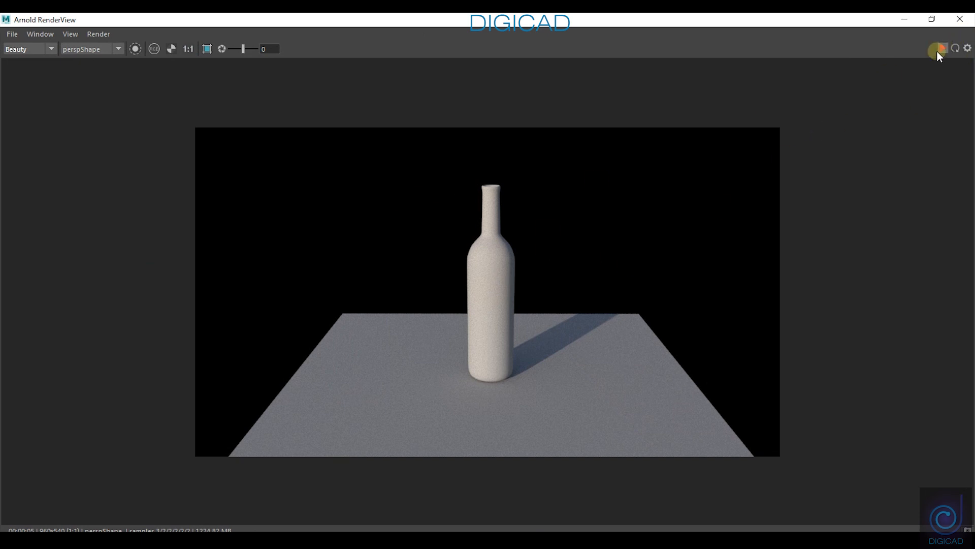
click(943, 48)
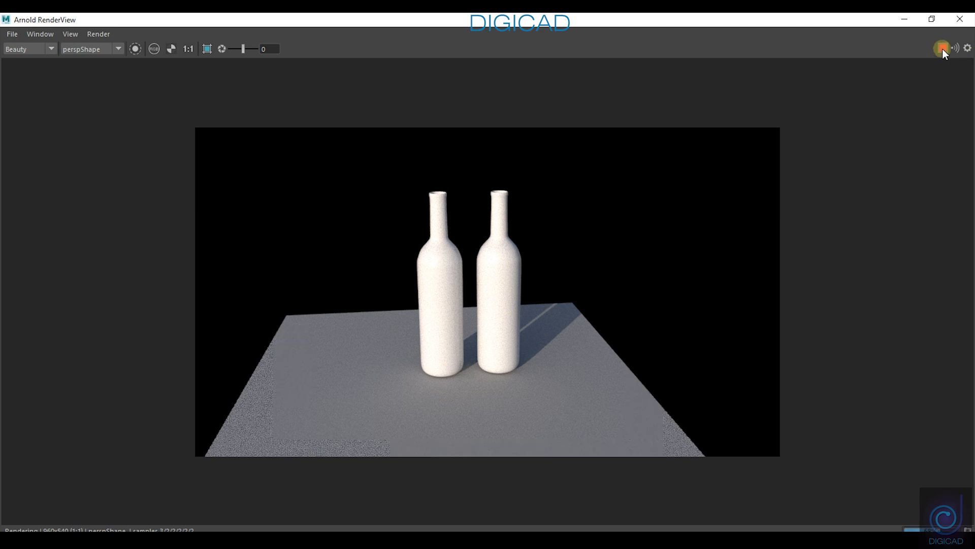
click(960, 19)
Set the sky dome light's Camera visibility to 1.000
click(580, 244)
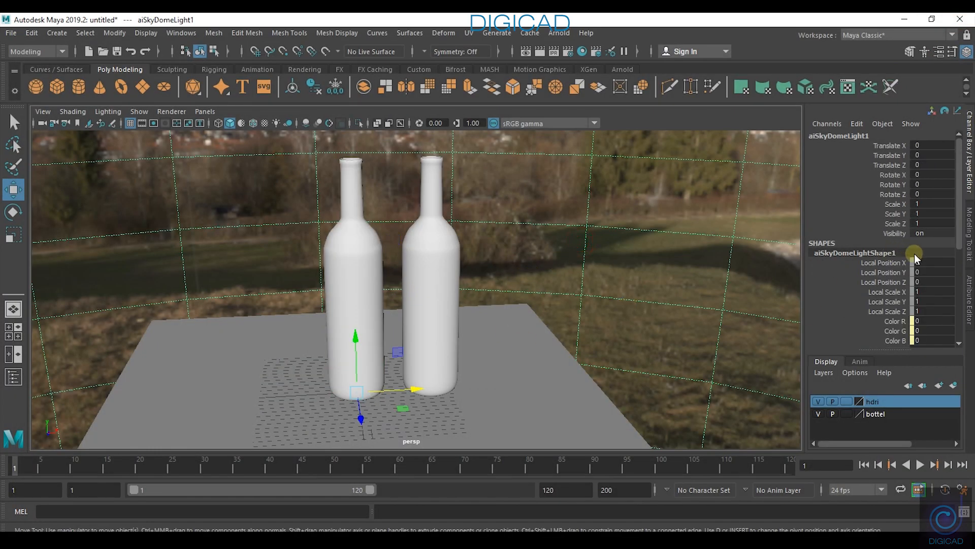
click(968, 299)
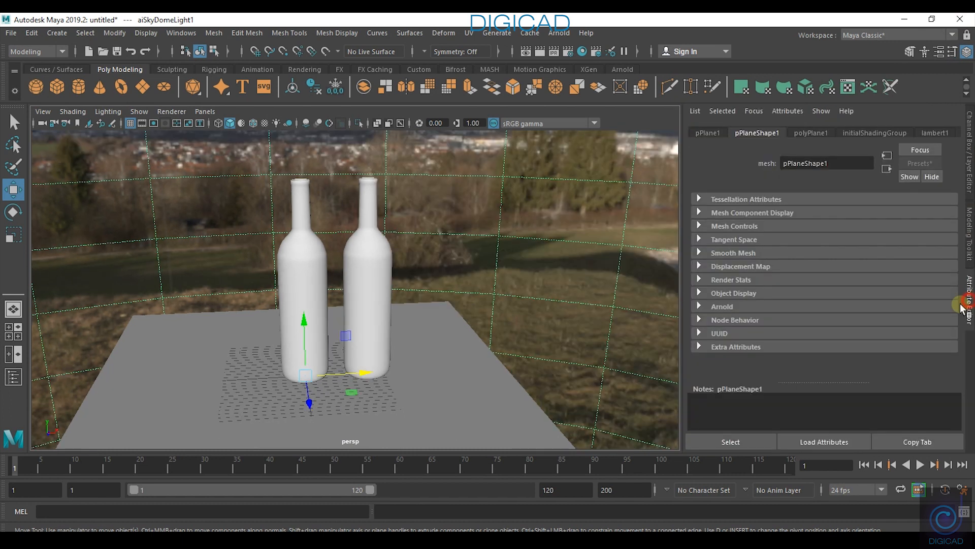
scroll(820, 257, down, 5)
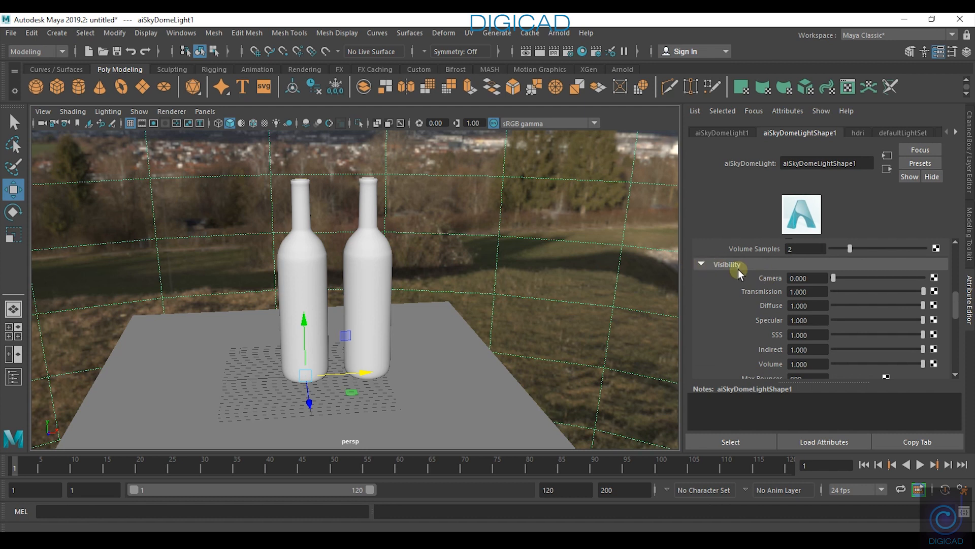
click(834, 278)
drag(834, 278, 942, 274)
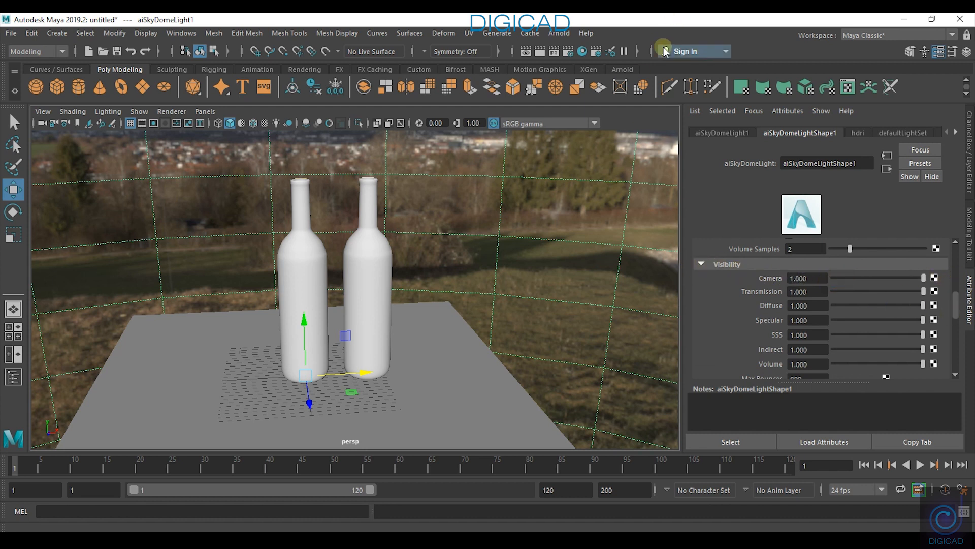
Reopen the Arnold RenderView as a small floating window beside the bottles and start a live render
click(560, 34)
click(599, 66)
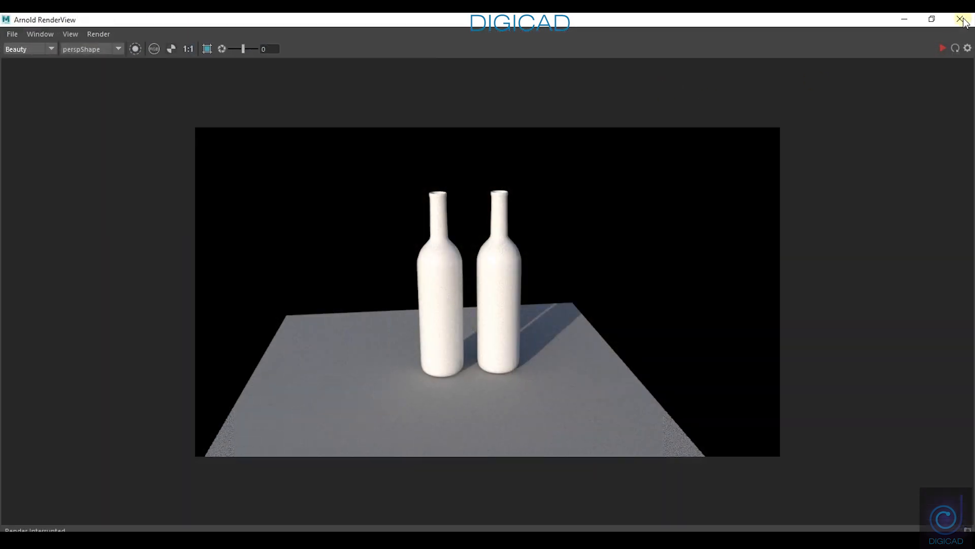
click(933, 21)
drag(264, 22, 300, 67)
drag(108, 62, 567, 69)
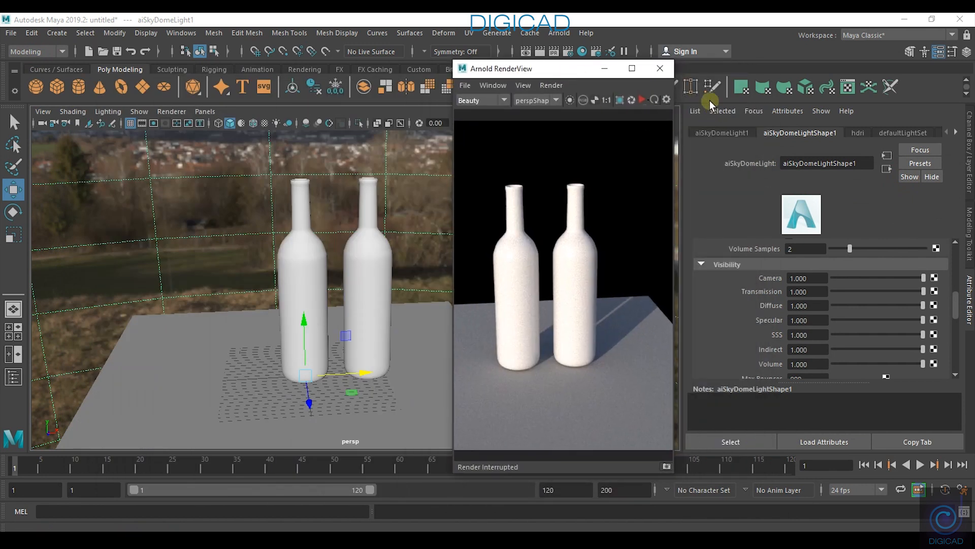
click(641, 97)
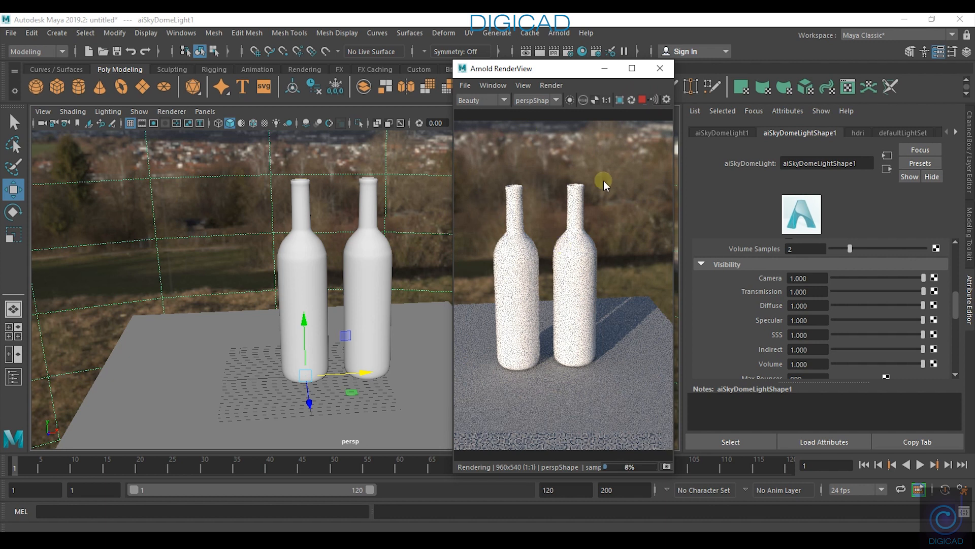
drag(558, 75, 137, 81)
Set the base color of the first bottle's Glass material to black
click(302, 283)
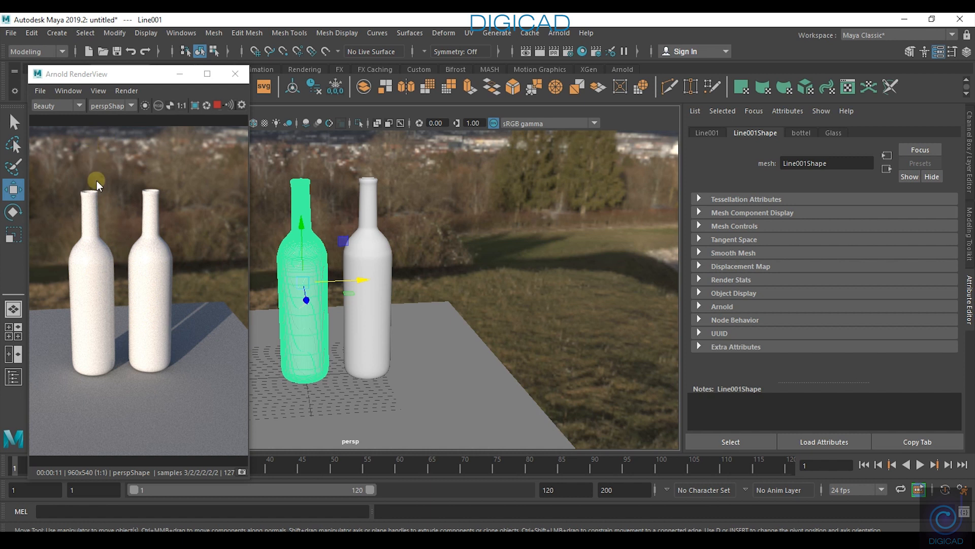
click(839, 132)
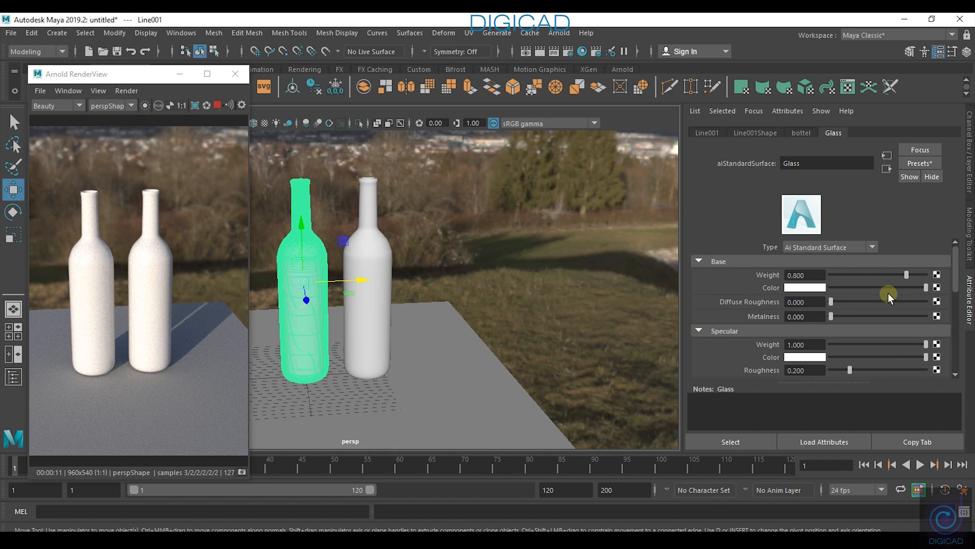
drag(852, 285, 836, 288)
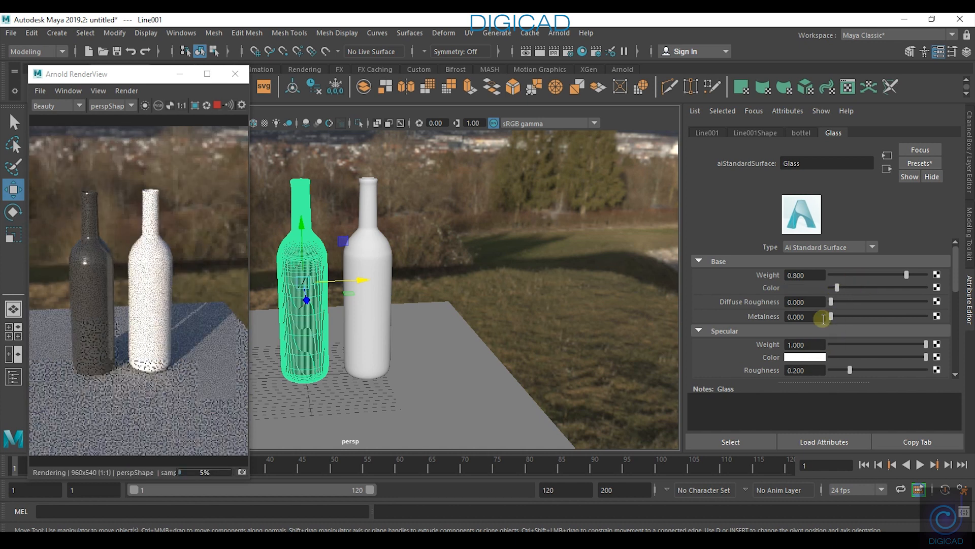
click(836, 288)
drag(836, 288, 827, 288)
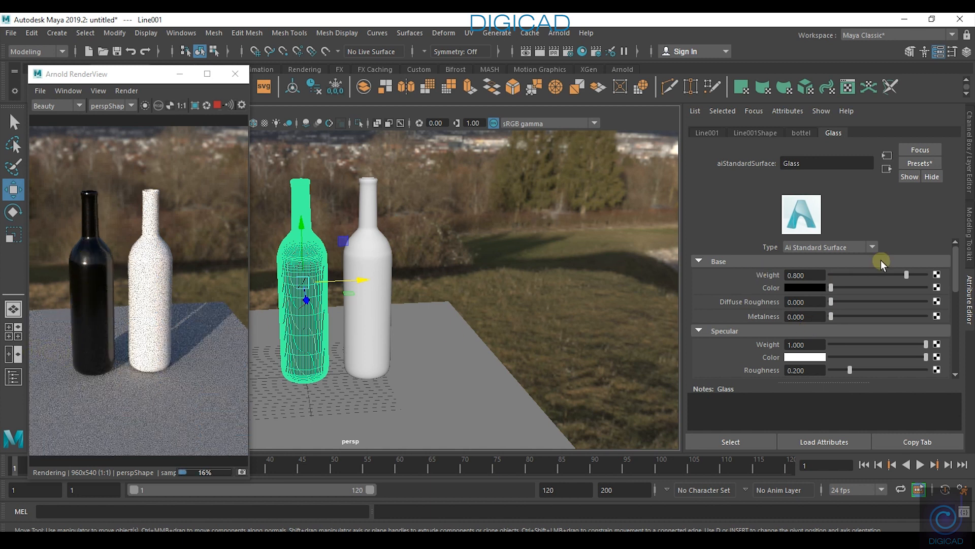
Try red and white as the Glass material's base color and return it to black
click(816, 288)
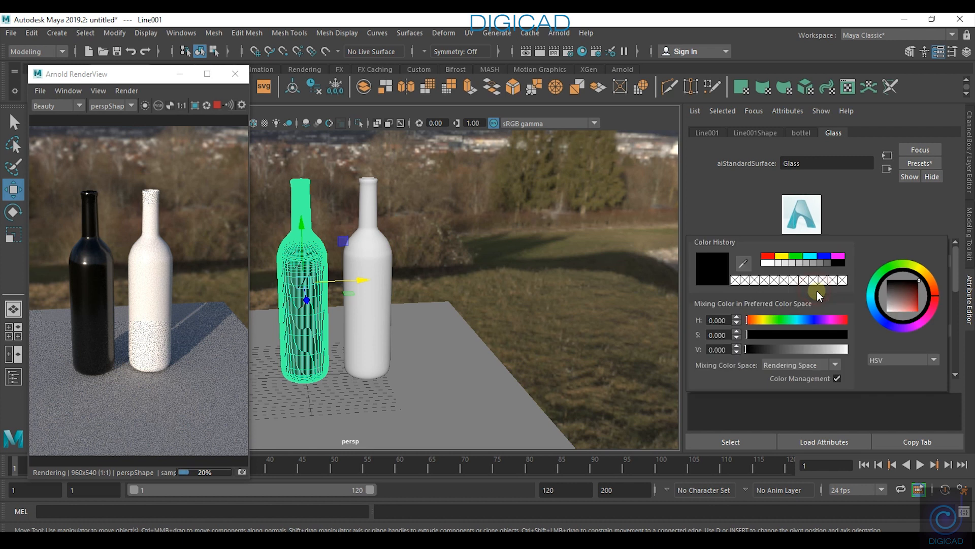
click(767, 256)
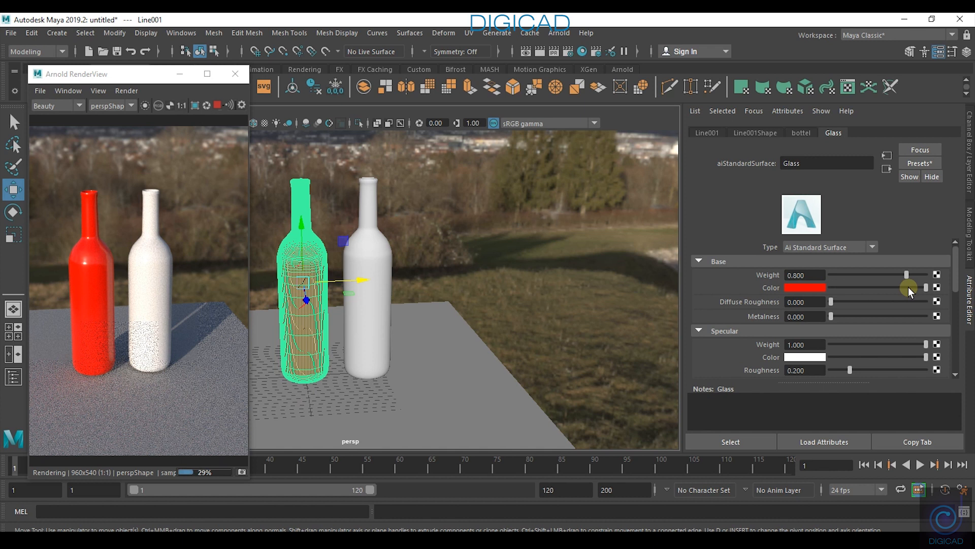
click(817, 290)
click(815, 262)
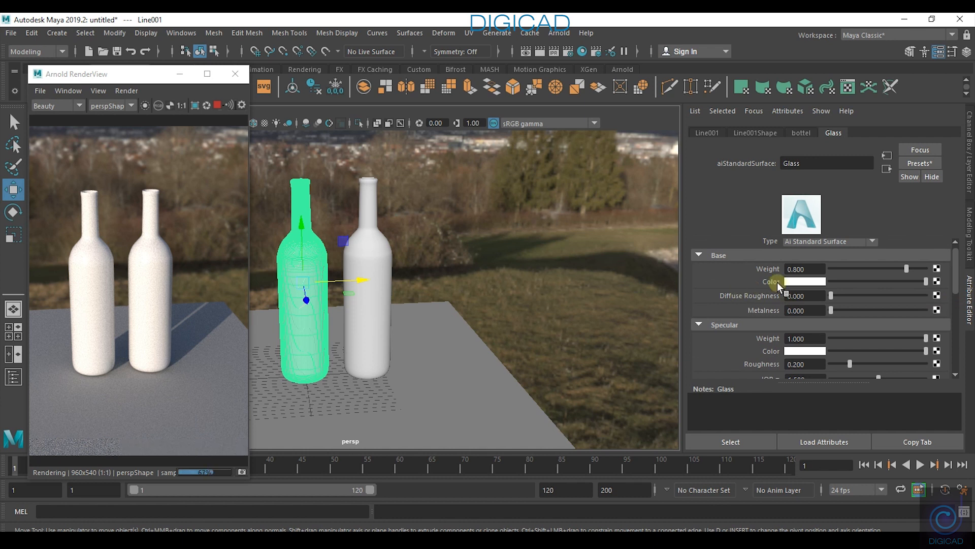
drag(839, 281, 772, 286)
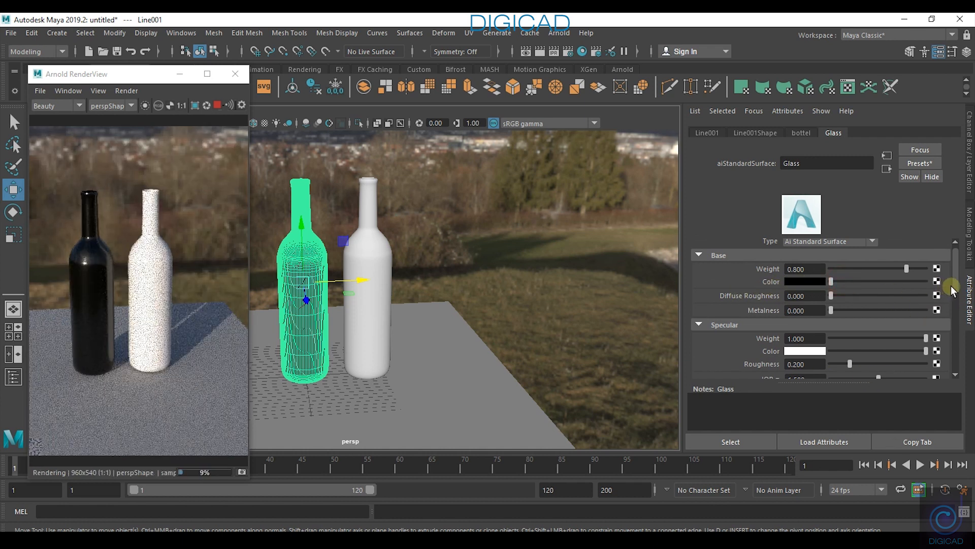
Examine the specular highlights on the black bottle's shoulder and neck up close in the render
drag(957, 290, 956, 300)
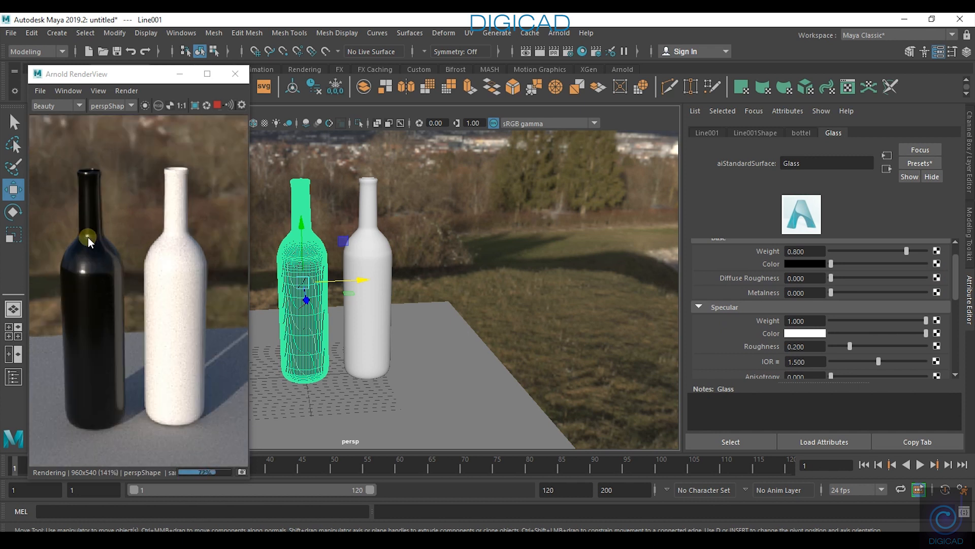
scroll(87, 237, up, 4)
scroll(69, 334, up, 1)
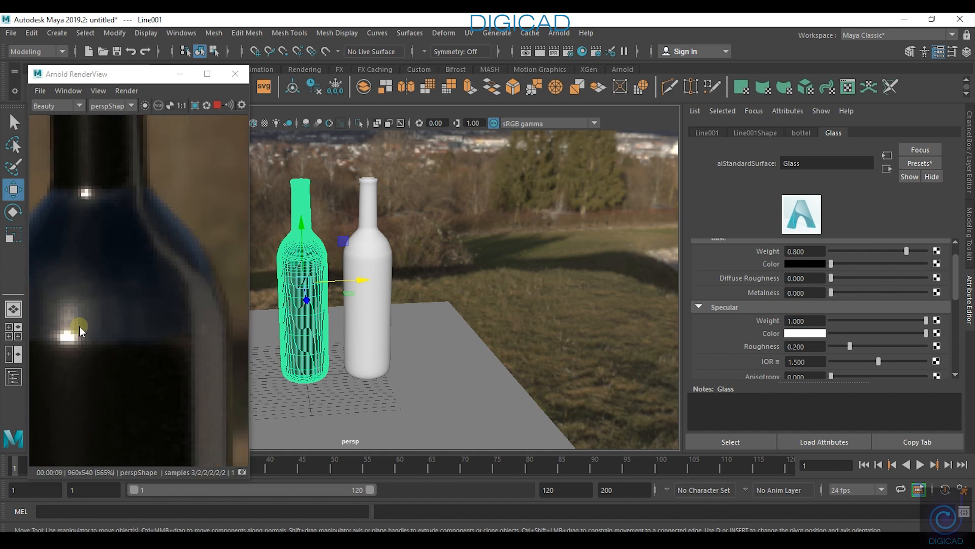
middle_drag(82, 145, 133, 221)
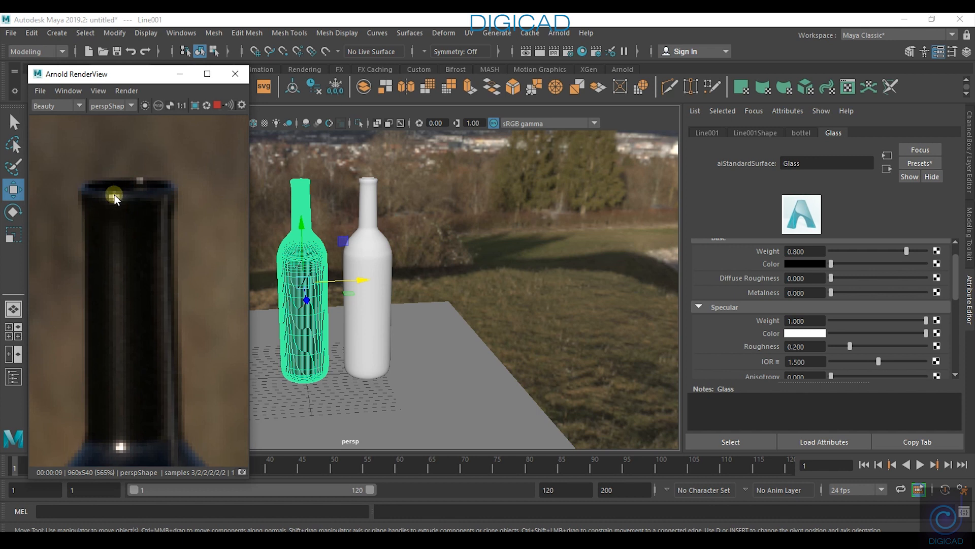
scroll(128, 220, down, 4)
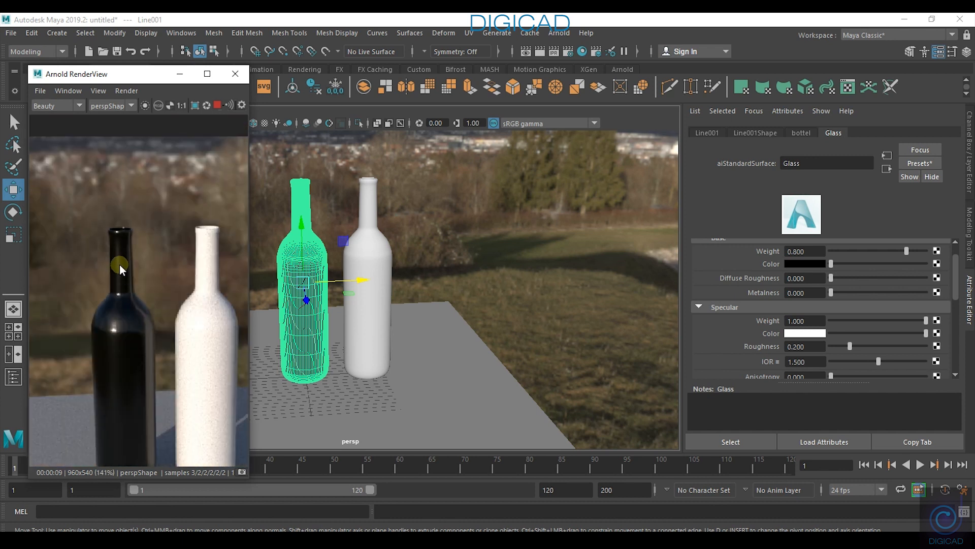
middle_drag(120, 264, 123, 232)
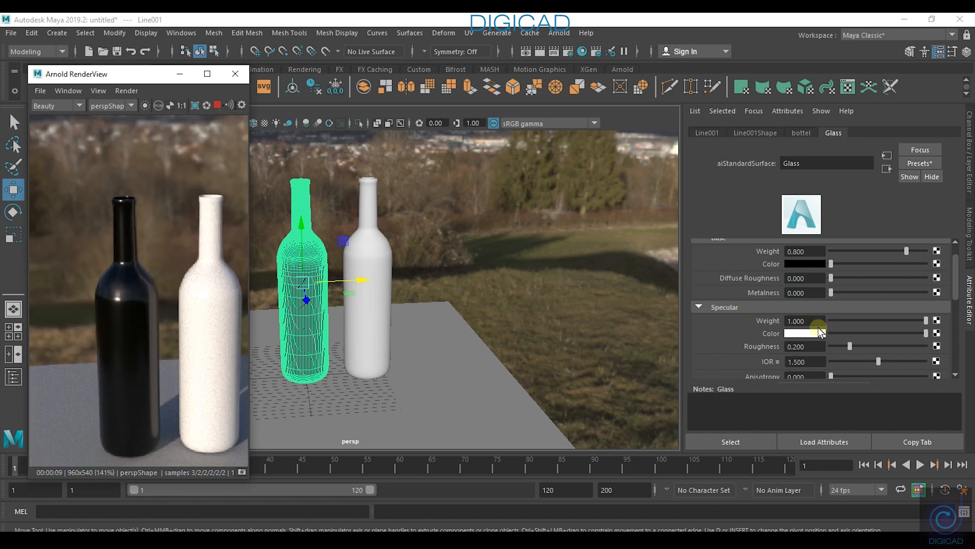
Try varying the Glass material's specular weight and a red specular color, returning them to 1.000 and white
drag(855, 319, 935, 330)
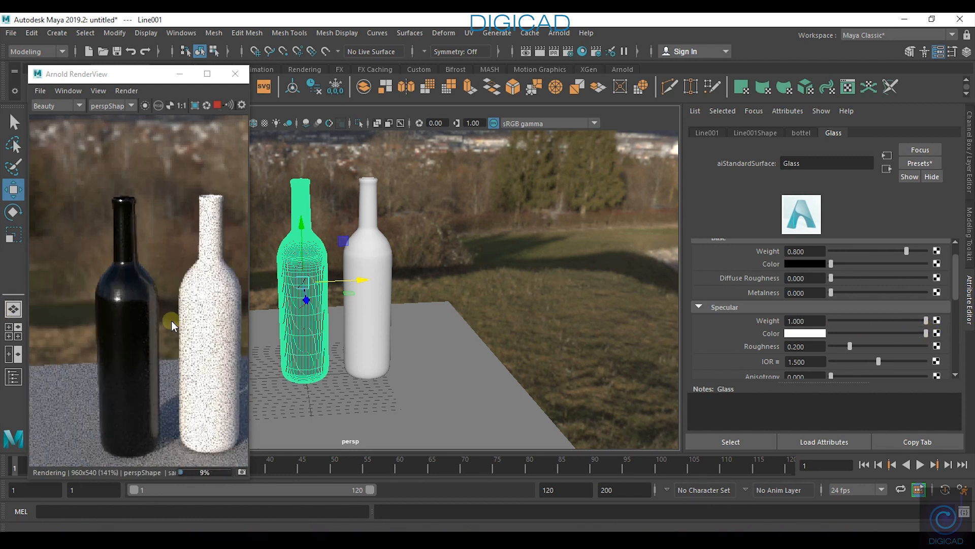
click(805, 333)
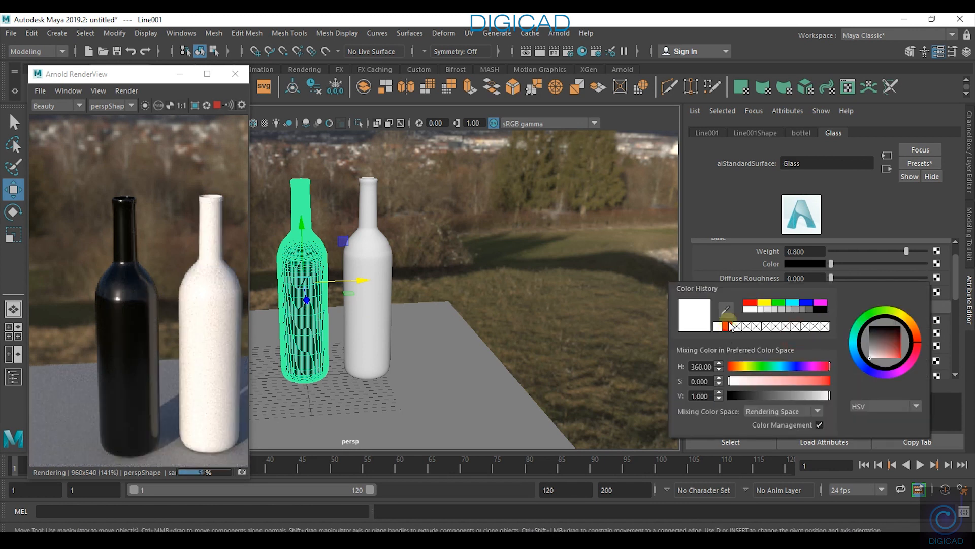
click(750, 305)
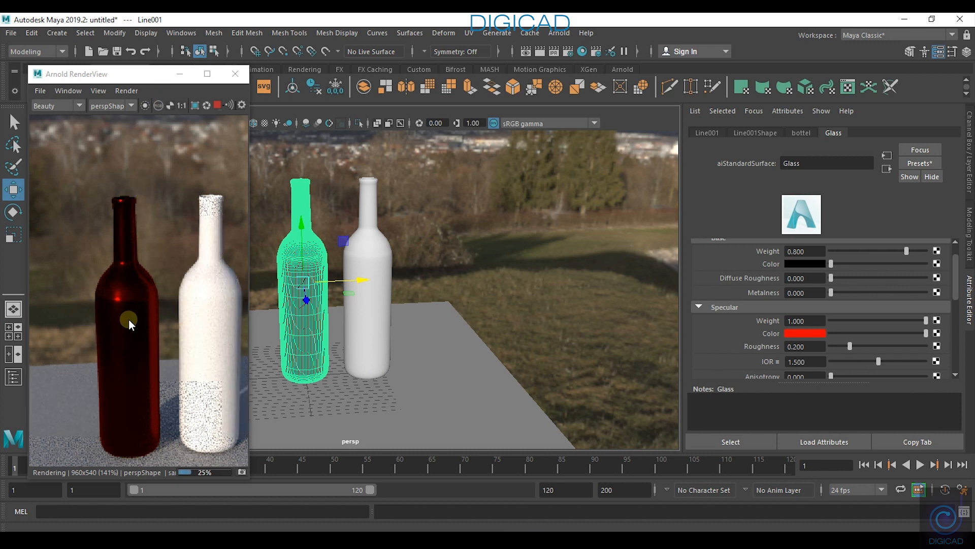
click(798, 333)
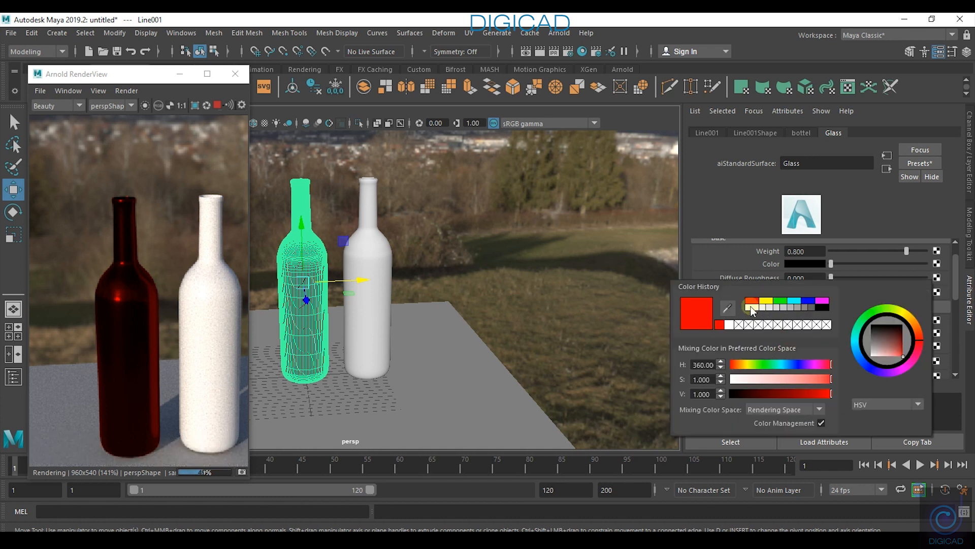
click(751, 307)
Try a transmission weight of 1.000 on the Glass material and return to its base attributes
drag(959, 287, 957, 312)
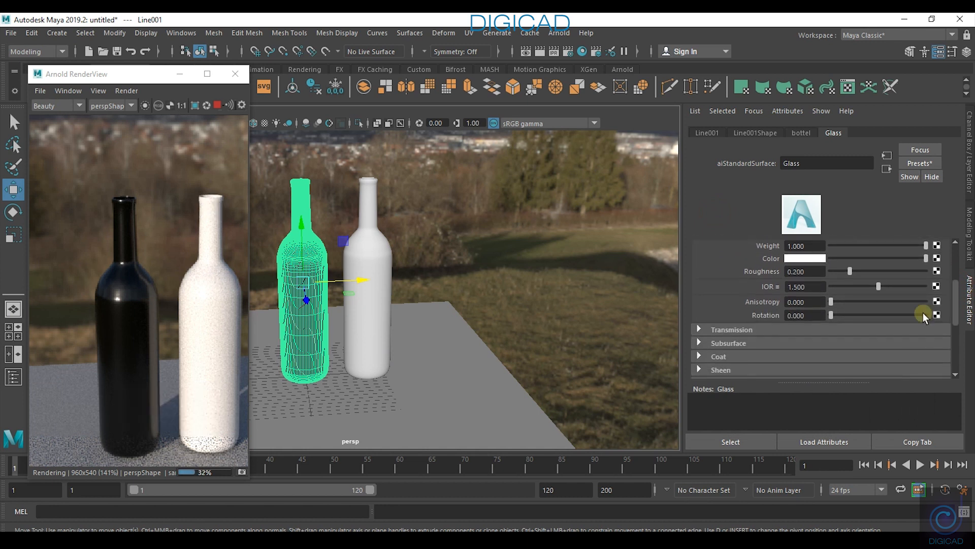
click(700, 330)
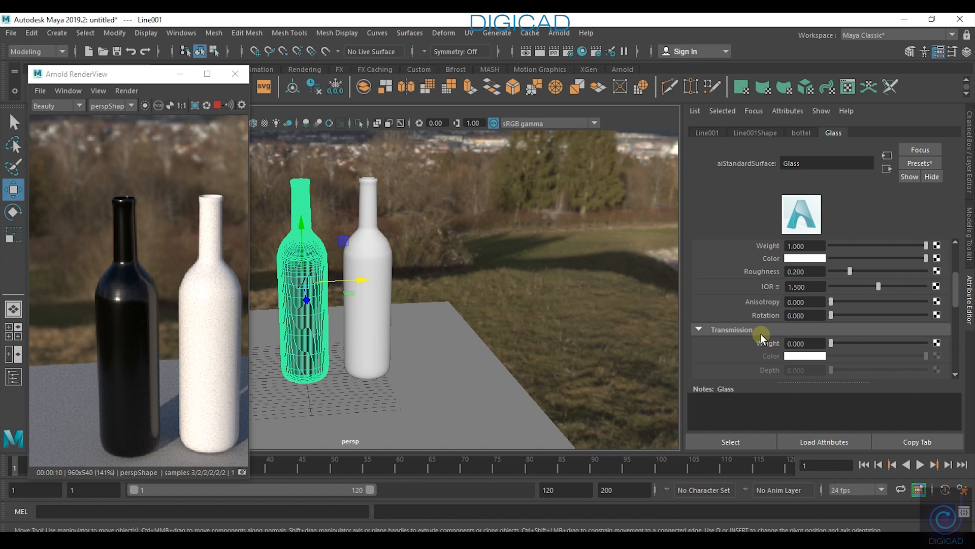
drag(832, 344, 928, 338)
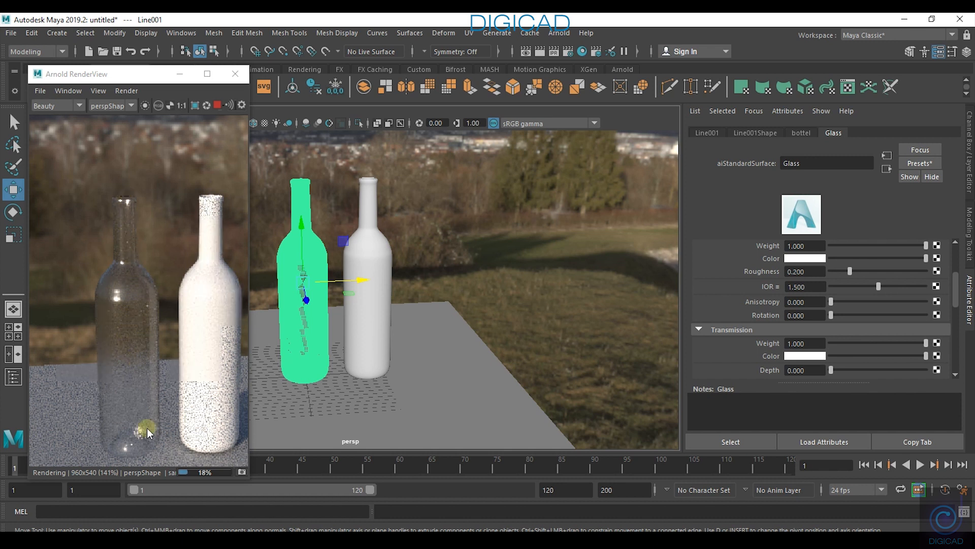
drag(955, 290, 953, 259)
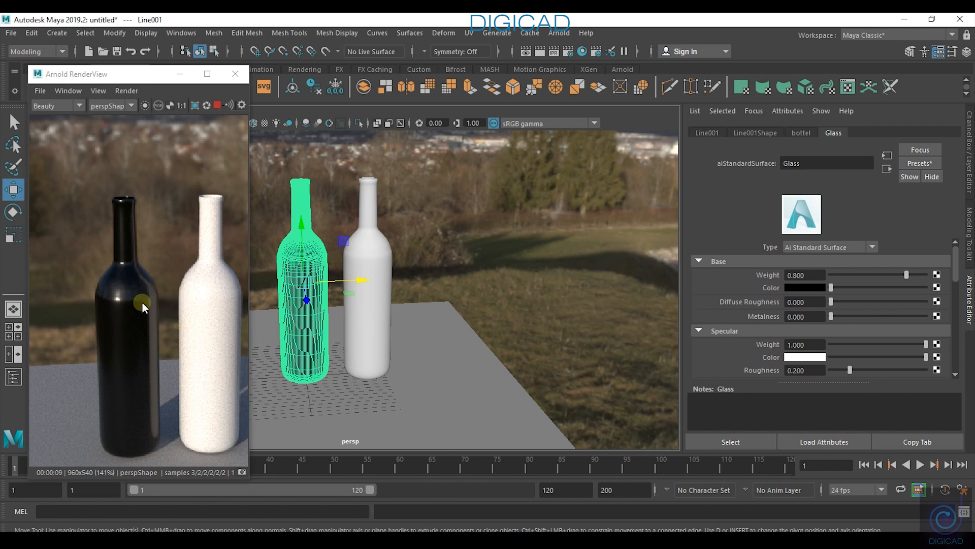
drag(958, 272, 958, 272)
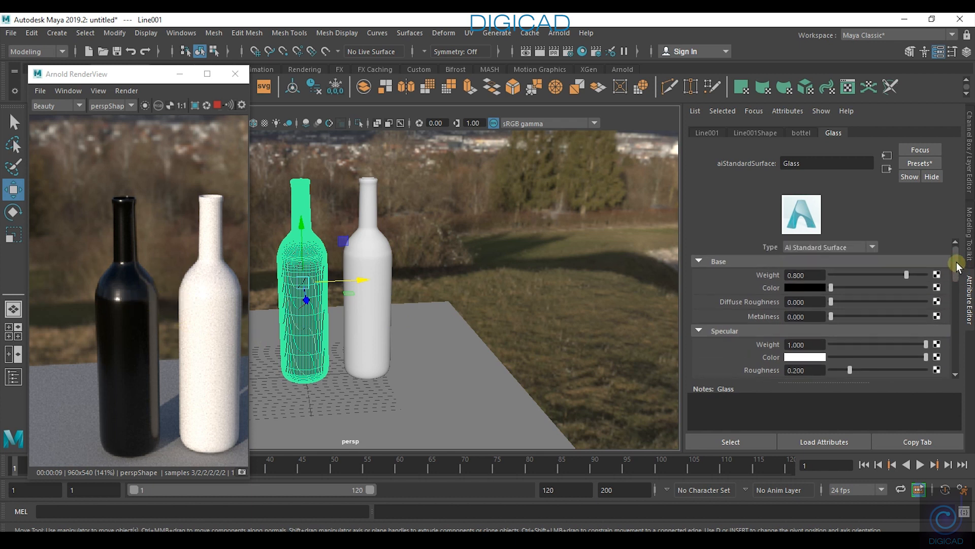
Replace the Glass material's attributes with the Glass preset and review its base, specular and transmission settings
click(919, 164)
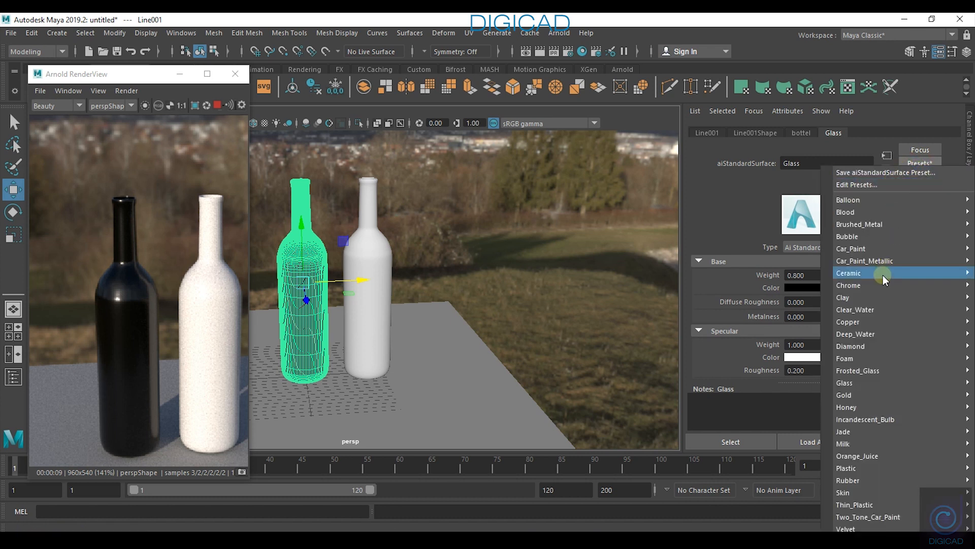
mouse_move(873, 311)
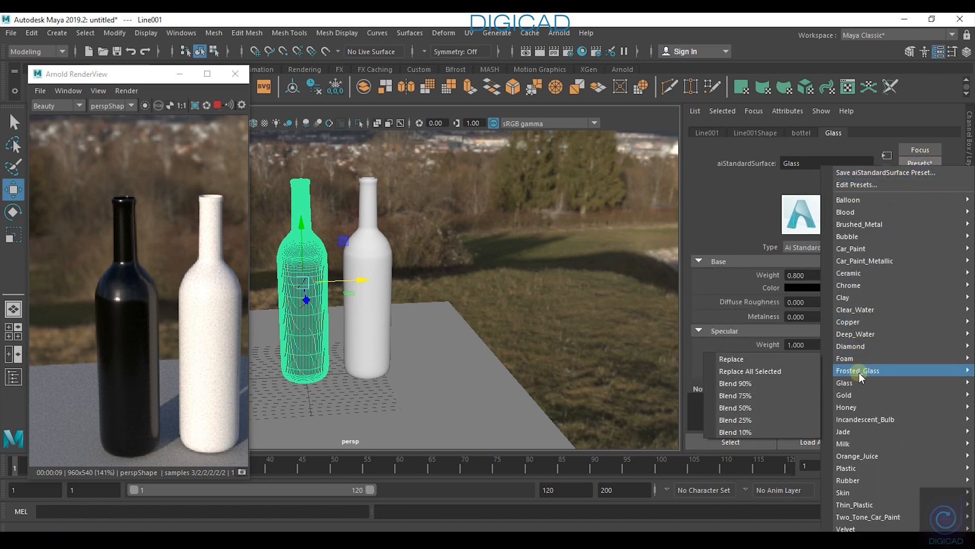
mouse_move(859, 386)
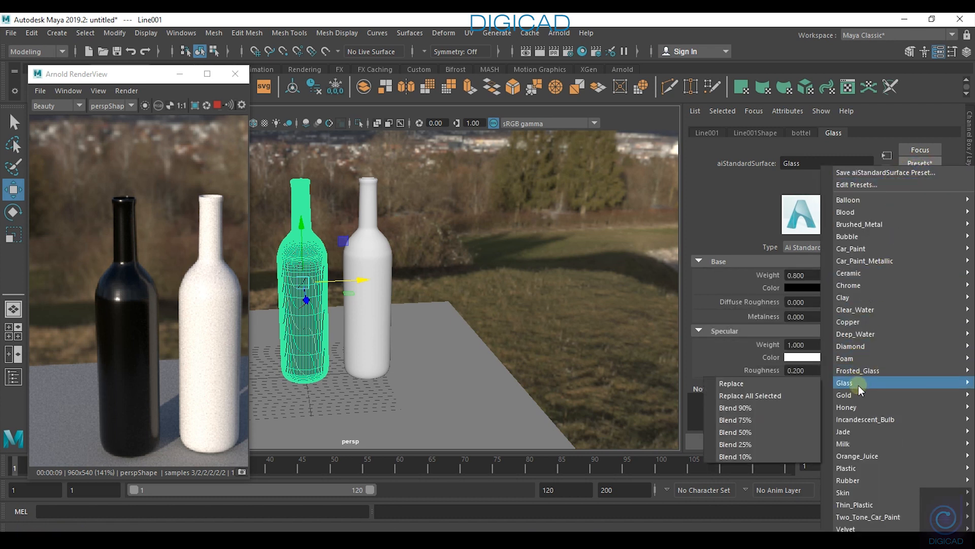
click(740, 384)
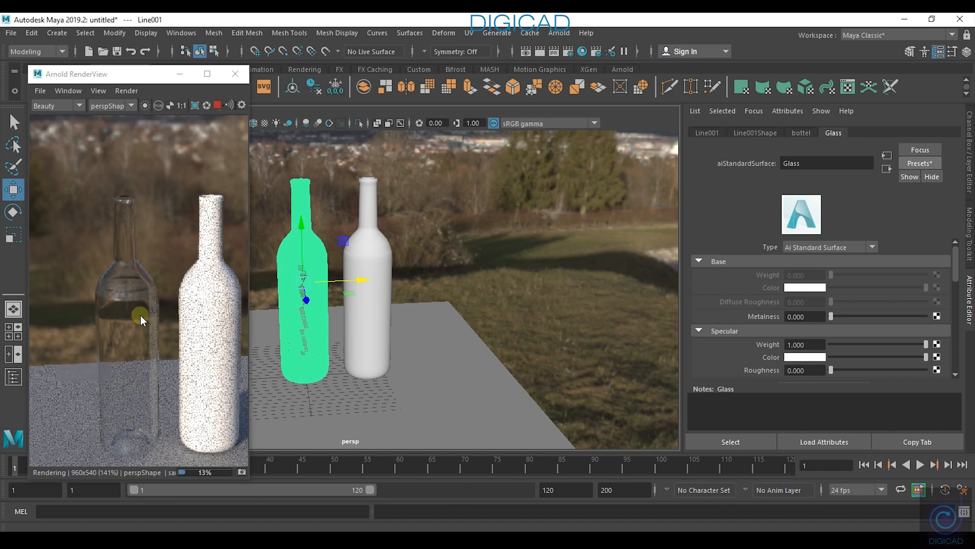
drag(955, 277, 957, 296)
scroll(955, 303, down, 2)
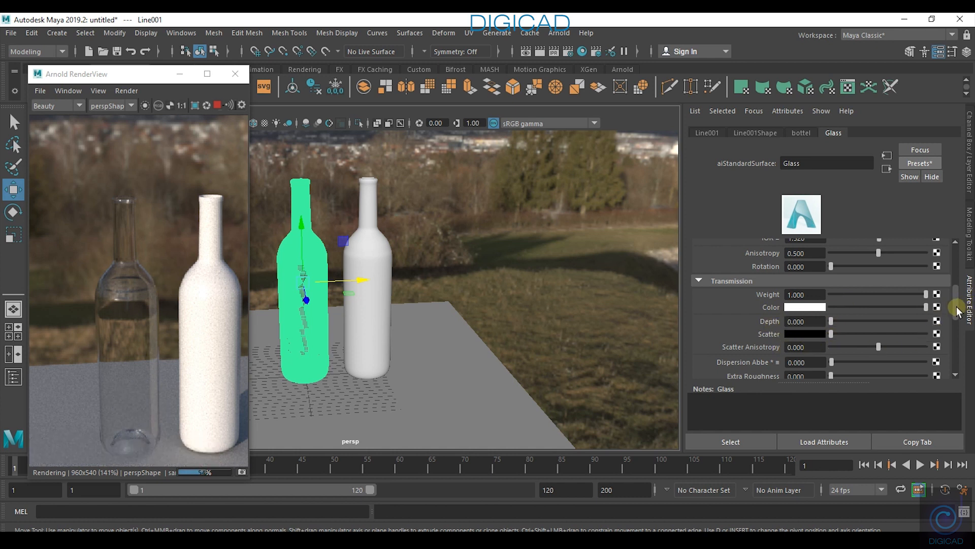
scroll(955, 306, down, 2)
scroll(956, 307, up, 5)
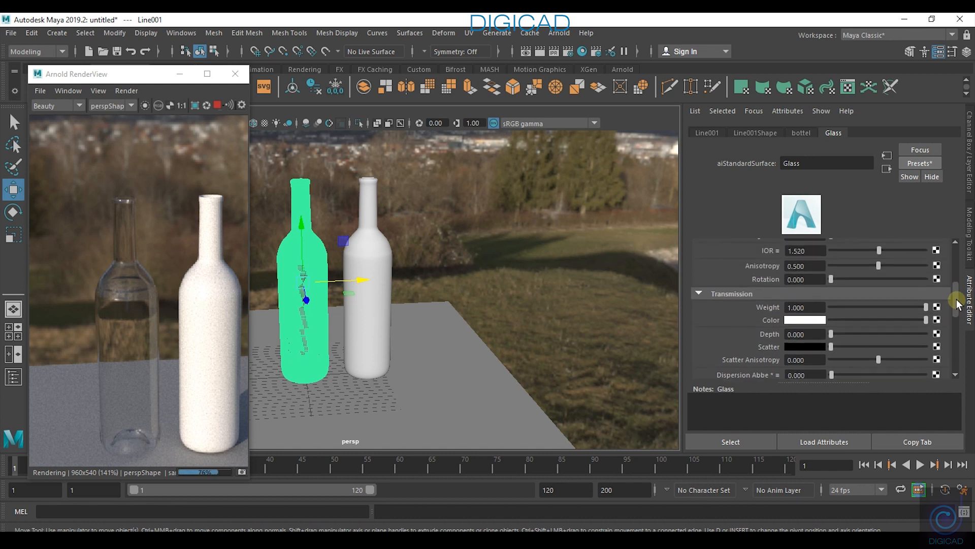
scroll(955, 288, up, 1)
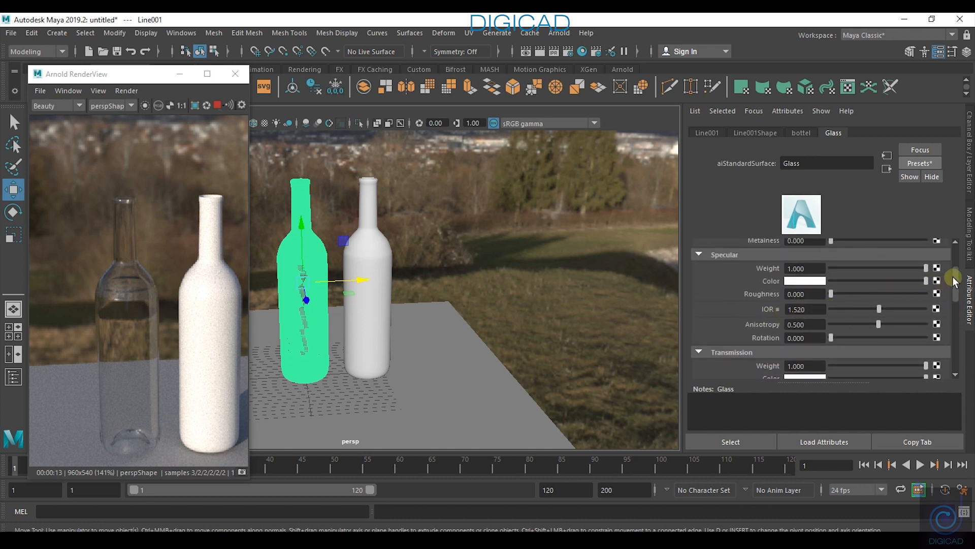
scroll(952, 277, up, 5)
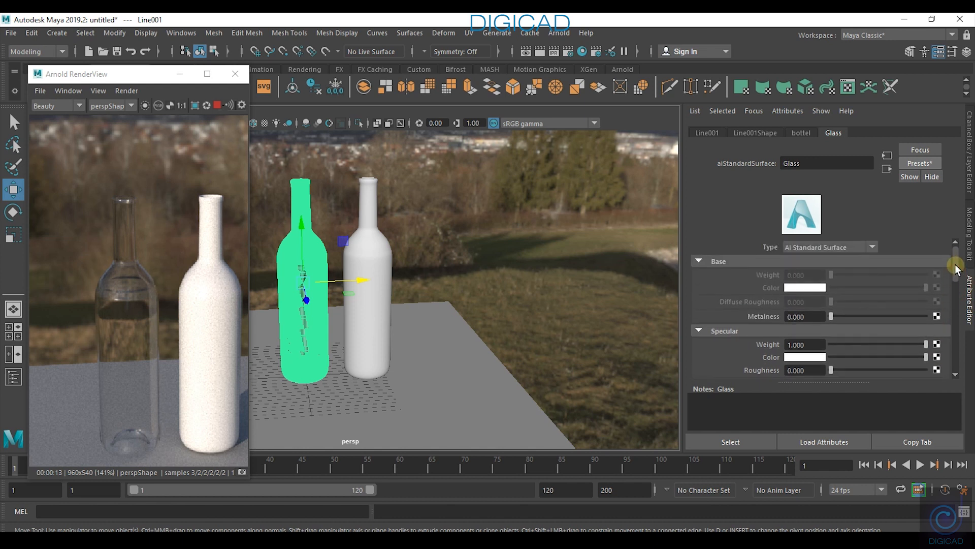
Hide the glass bottle in the viewport, replace the other bottle's metal material with the Brushed_Metal preset and review its attributes
key(ctrl+h)
click(374, 276)
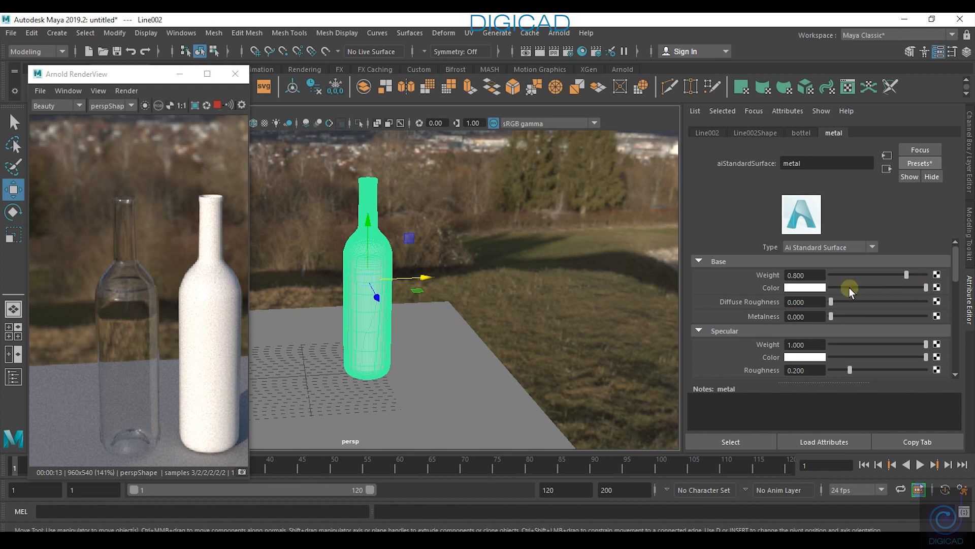
click(919, 164)
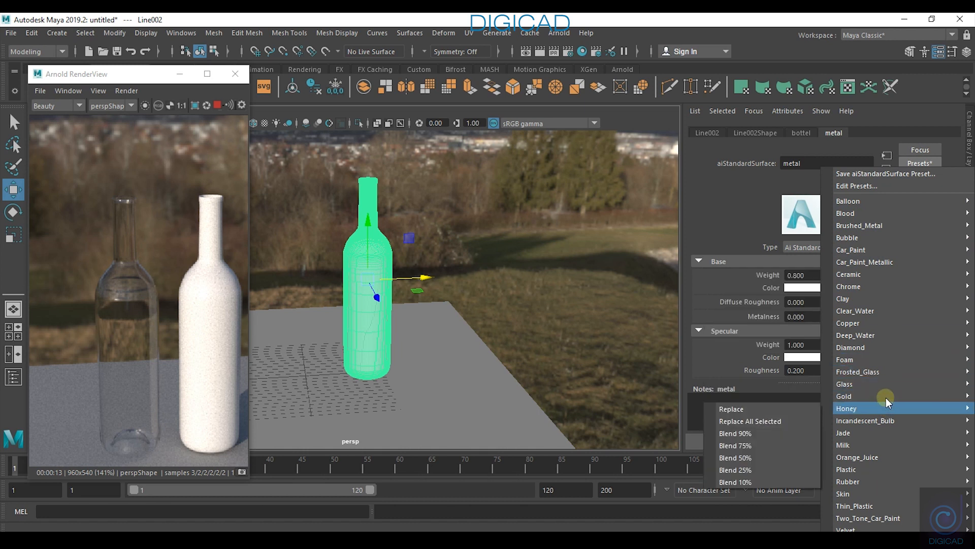
click(805, 225)
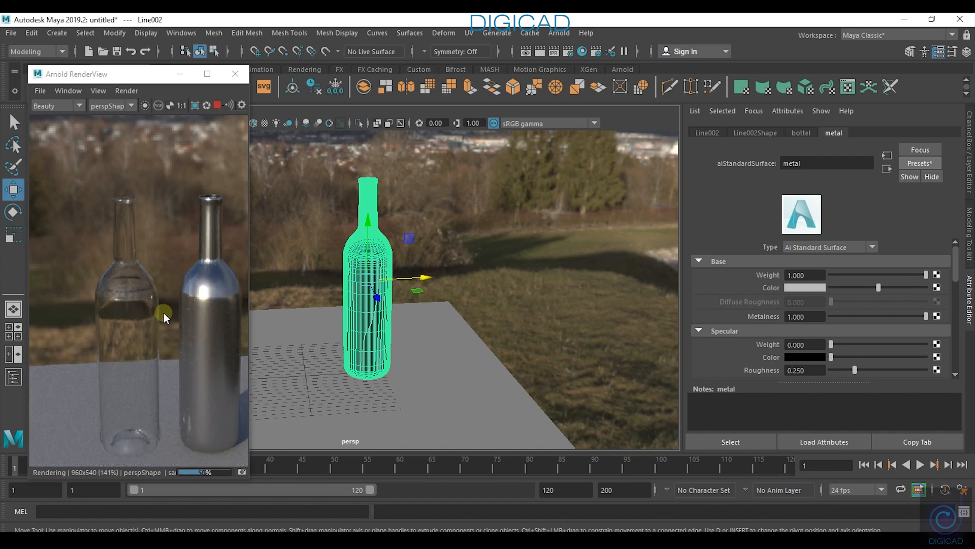
drag(955, 273, 955, 295)
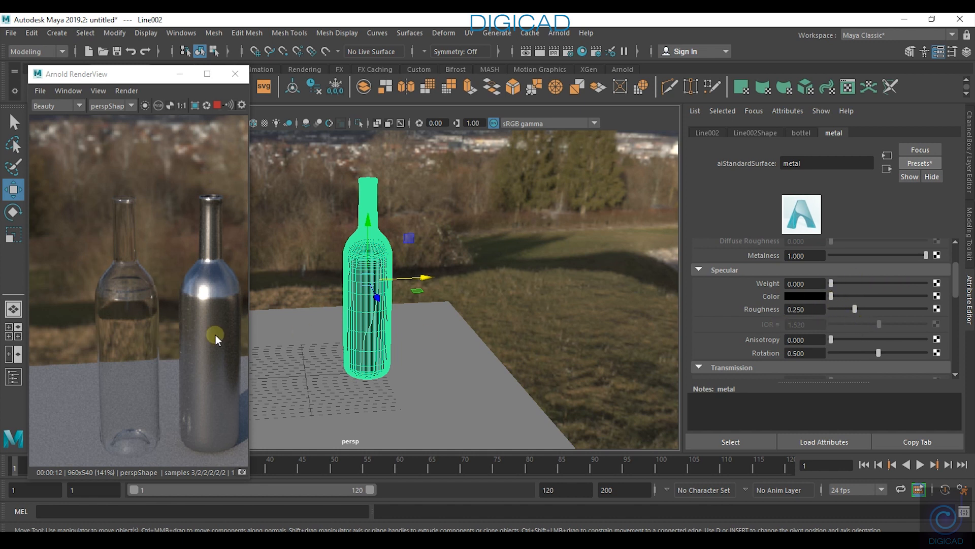
click(205, 299)
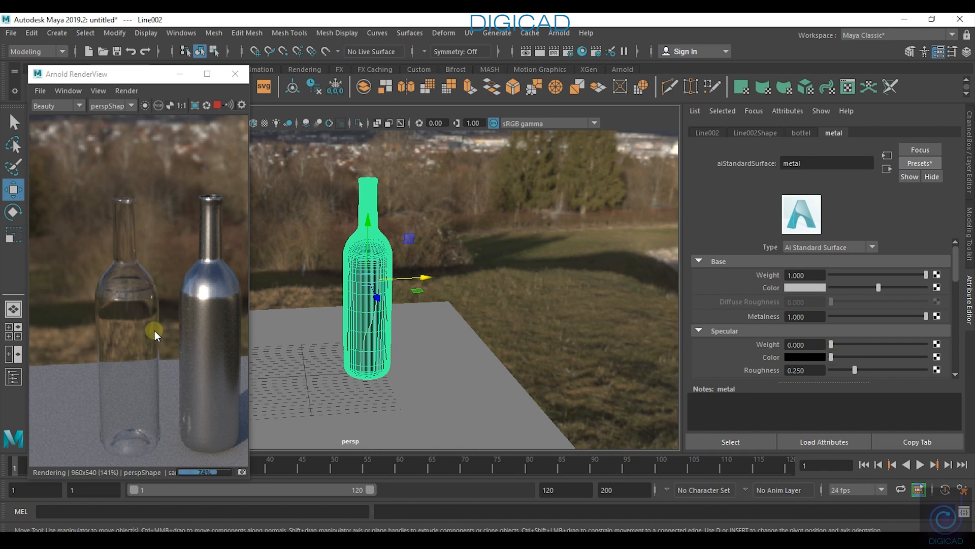
click(779, 318)
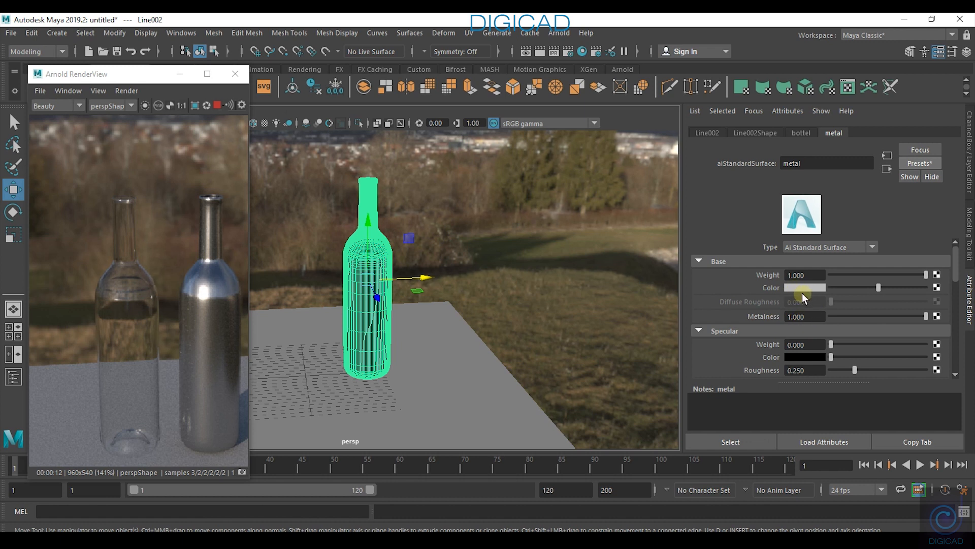
Lower the metal material's metalness to 0.344 and limit the live render to a region around the metal bottle's upper part
drag(925, 319, 863, 324)
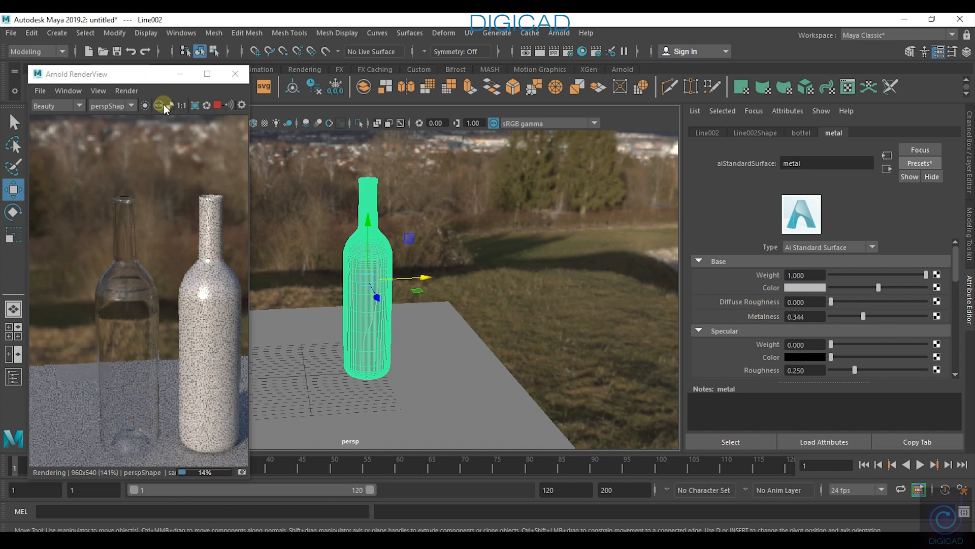
click(195, 106)
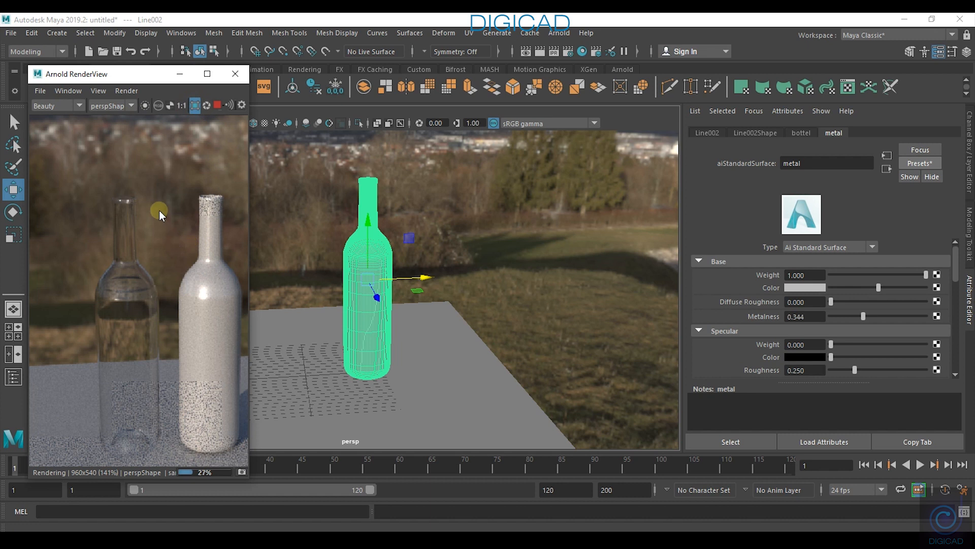
drag(212, 300, 248, 342)
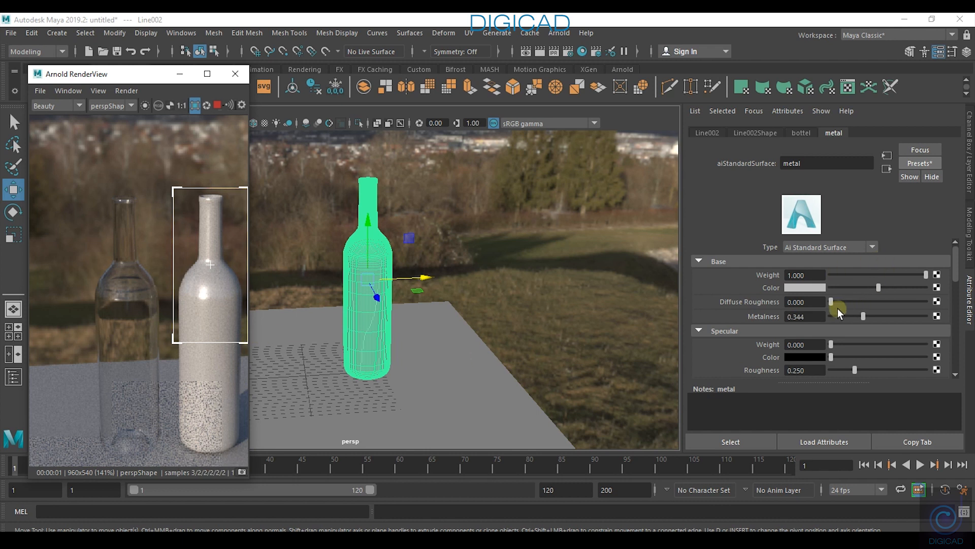
Try diffuse roughness values of 0.312 and 0.740 at varying metalness on the metal material, ending at 0.000 roughness and 0.825 metalness
drag(835, 303, 950, 322)
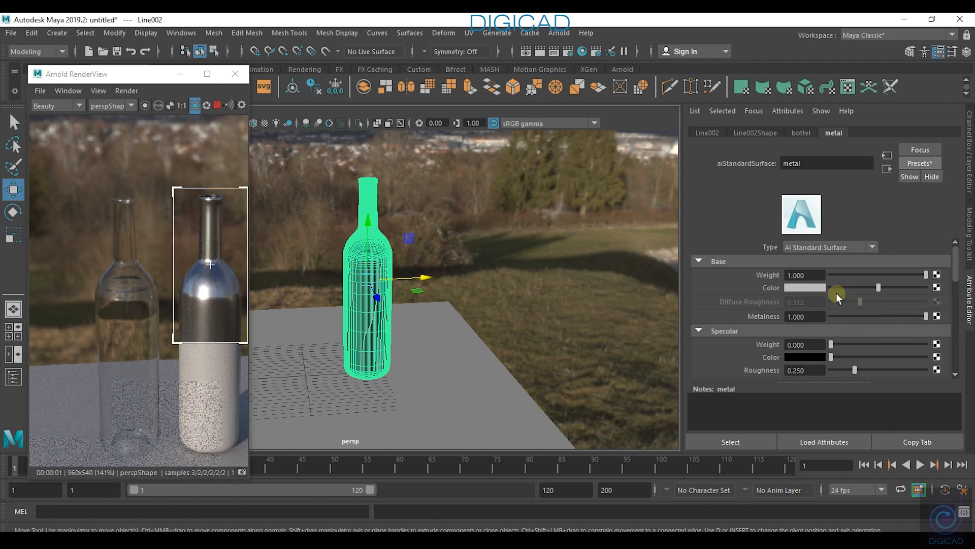
drag(906, 316, 914, 315)
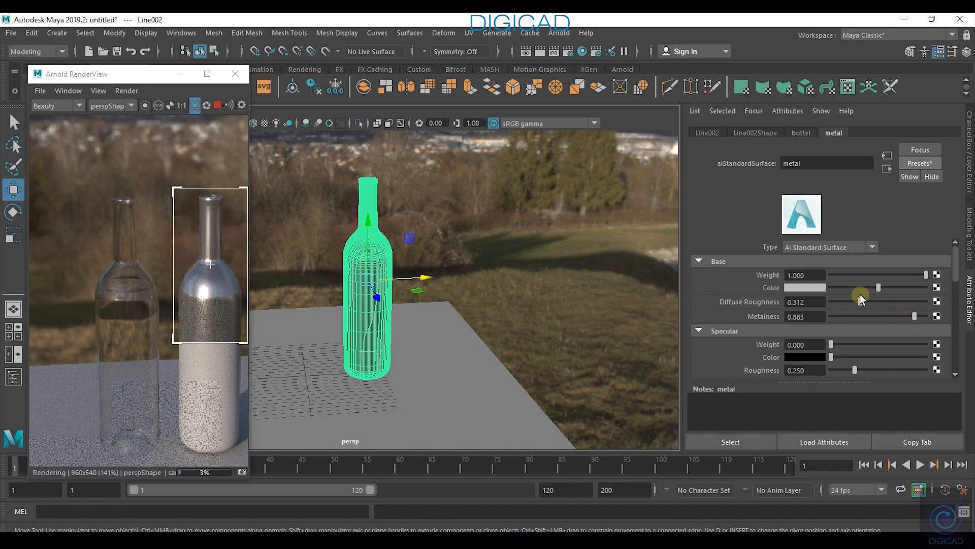
mouse_move(863, 301)
mouse_down()
mouse_move(900, 306)
mouse_move(860, 318)
mouse_up()
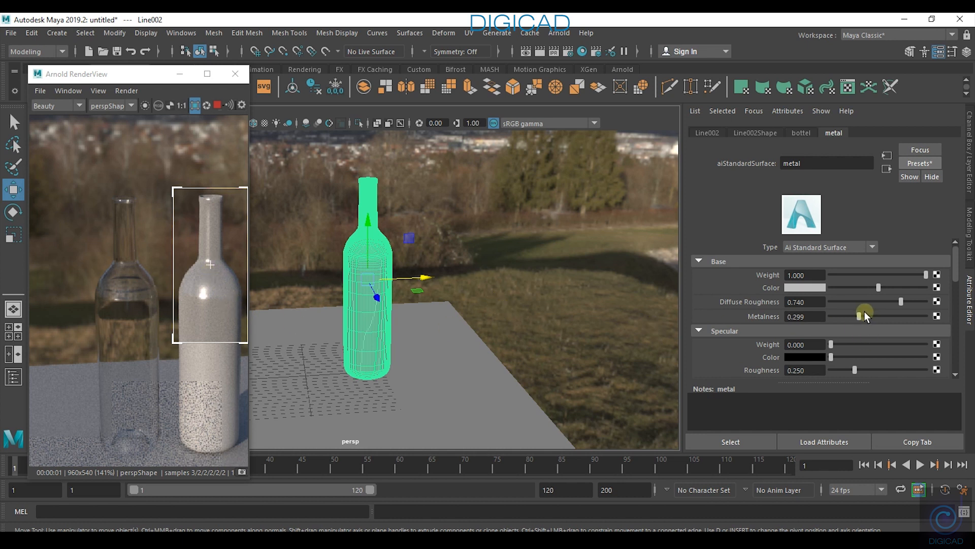
drag(864, 311, 907, 320)
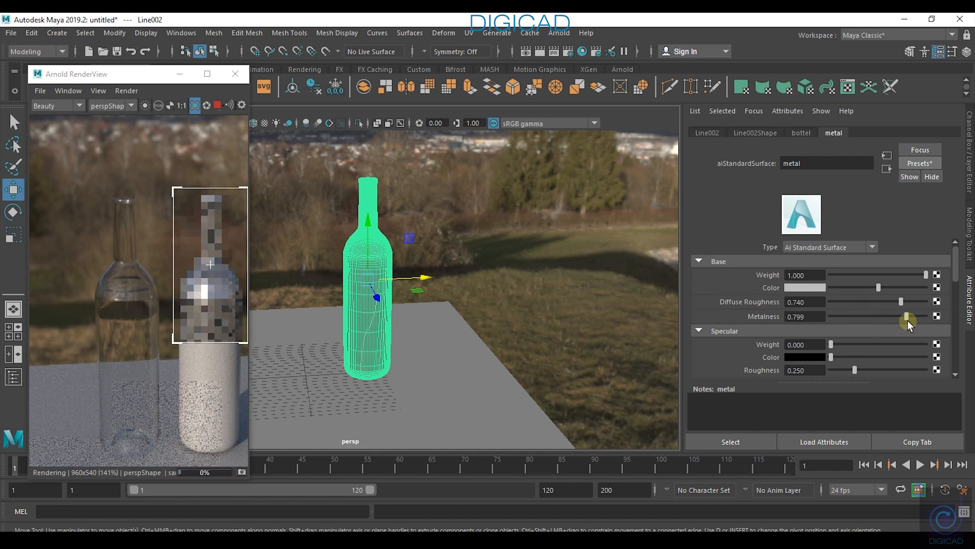
click(899, 302)
drag(852, 303, 803, 307)
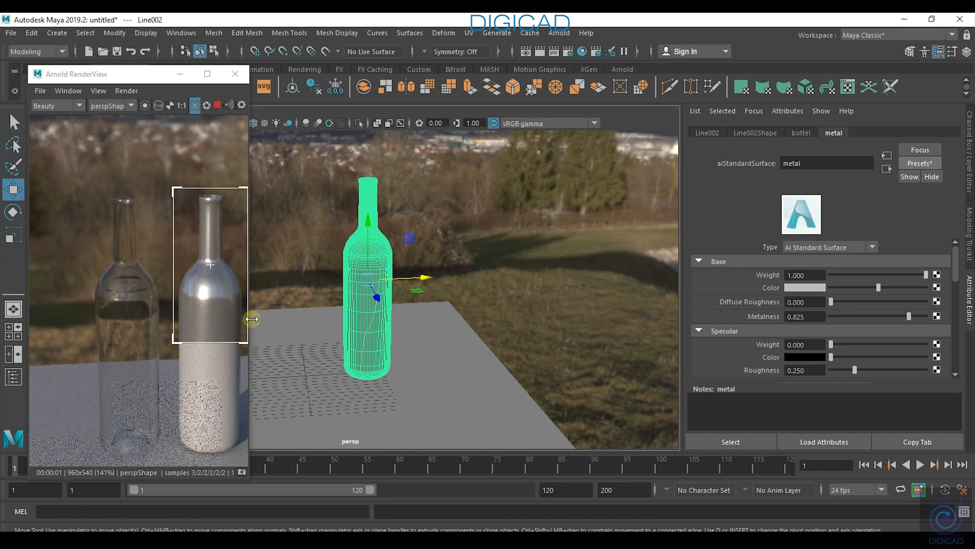
Set the metal material's specular weight to 0.558, its specular color to white and its metalness to 1.000
drag(829, 345, 884, 348)
drag(837, 358, 929, 361)
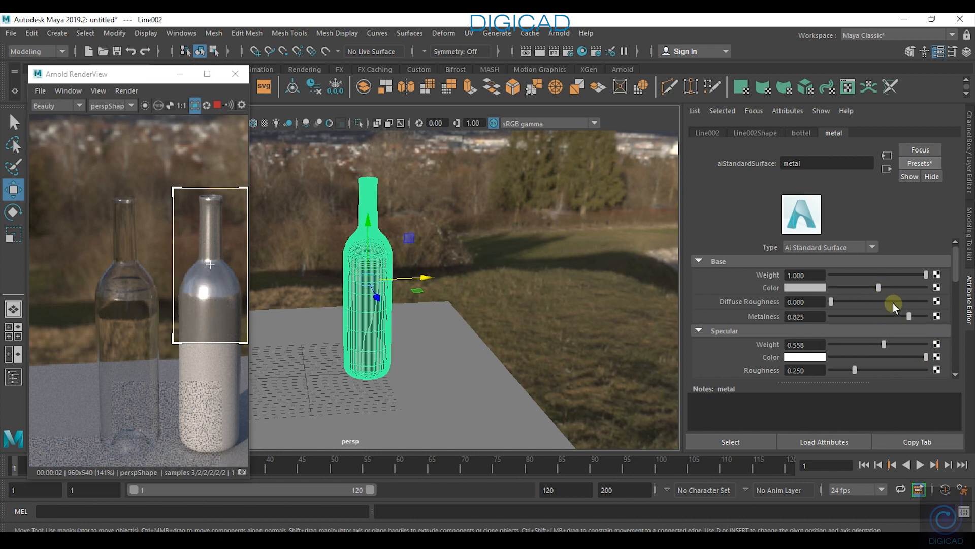
drag(909, 316, 947, 323)
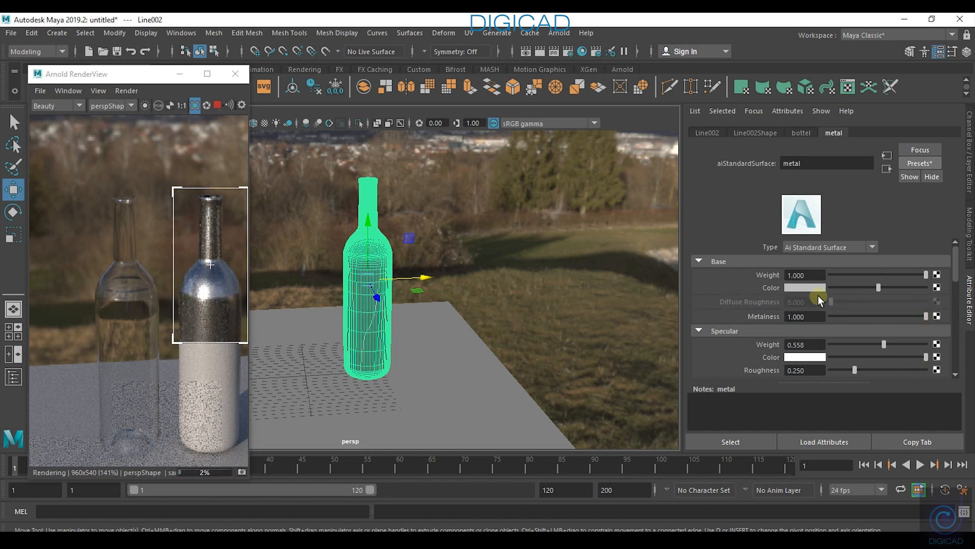
Undo the Chrome preset on the metal material, make its base color white and set its specular weight to 0.000
key(ctrl+z)
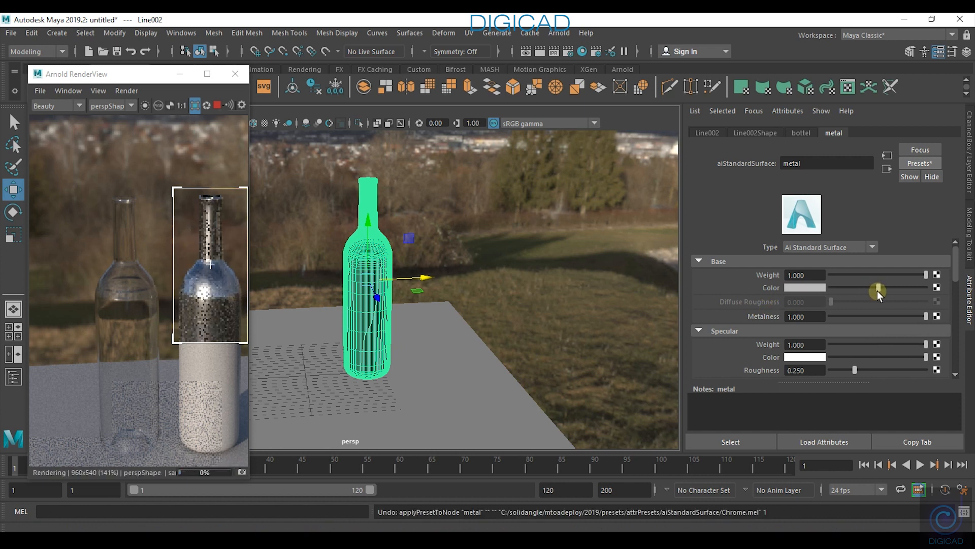
drag(882, 290, 943, 291)
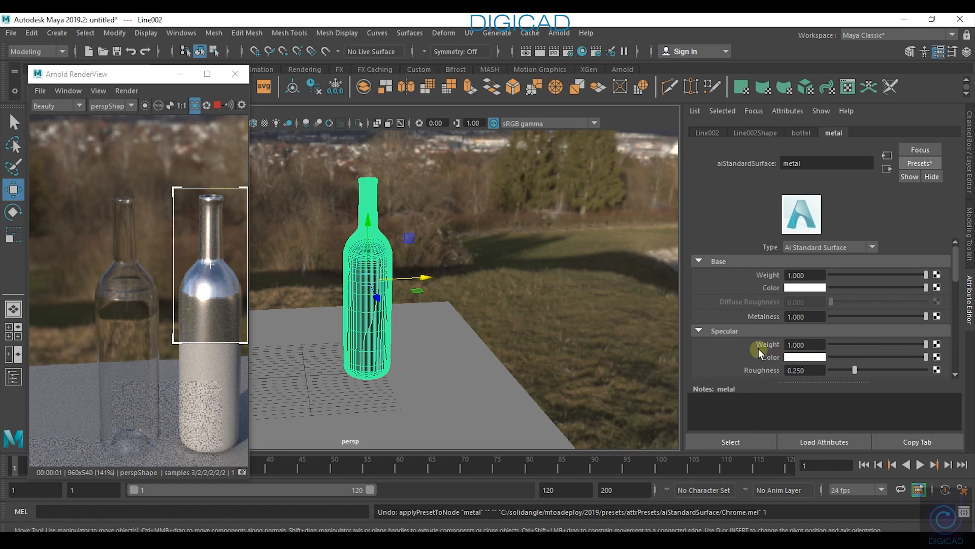
drag(925, 344, 816, 361)
Try a specular roughness of 0.610 on the metal material, set it to 0.000 and turn off the render region
scroll(854, 325, down, 3)
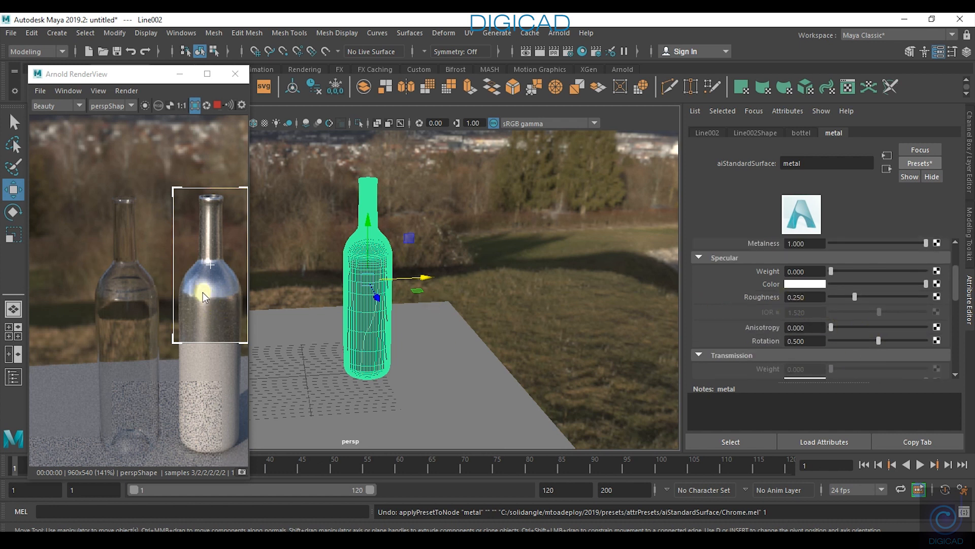
drag(856, 296, 888, 297)
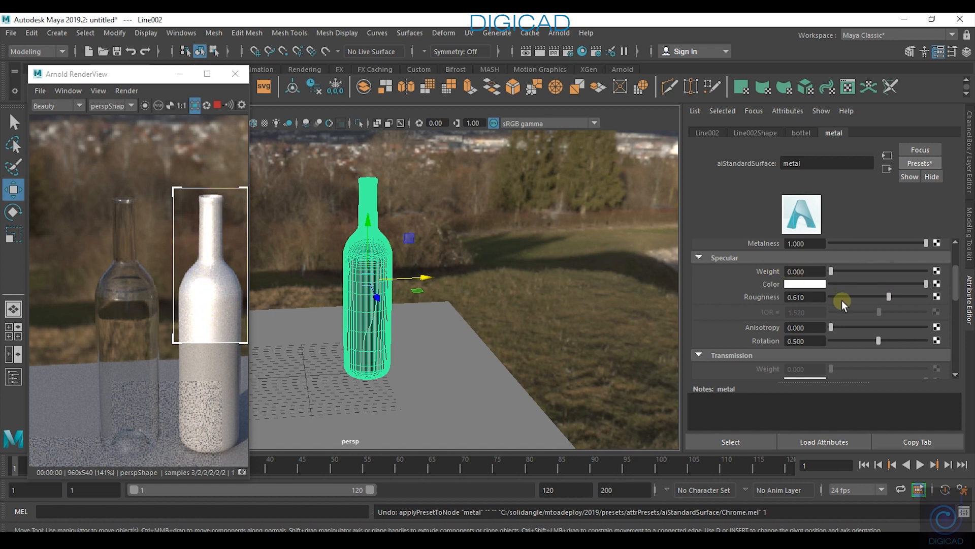
drag(884, 298, 792, 303)
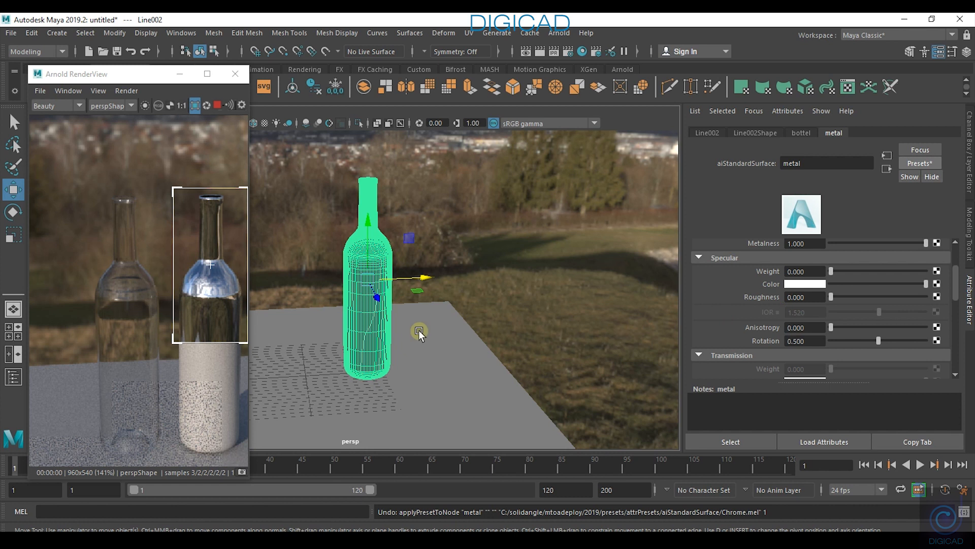
click(195, 105)
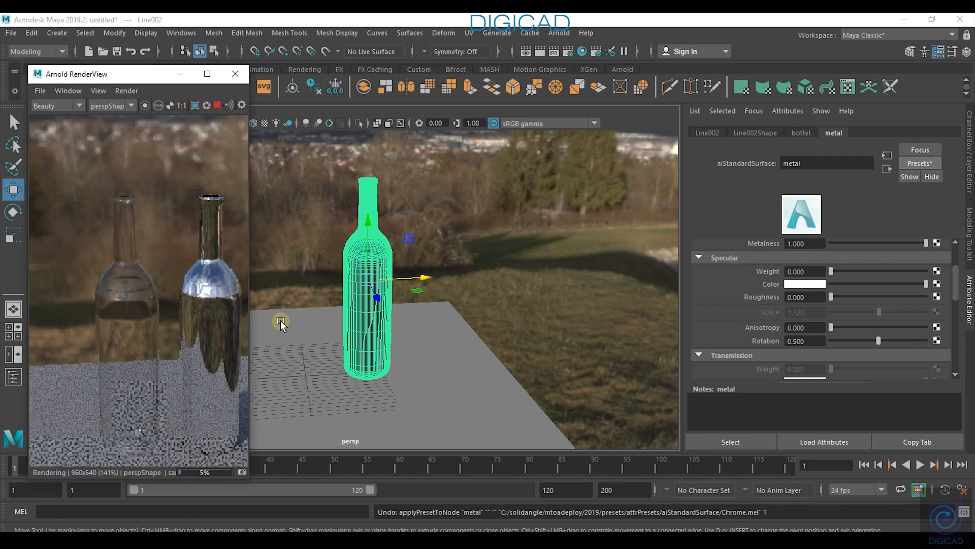